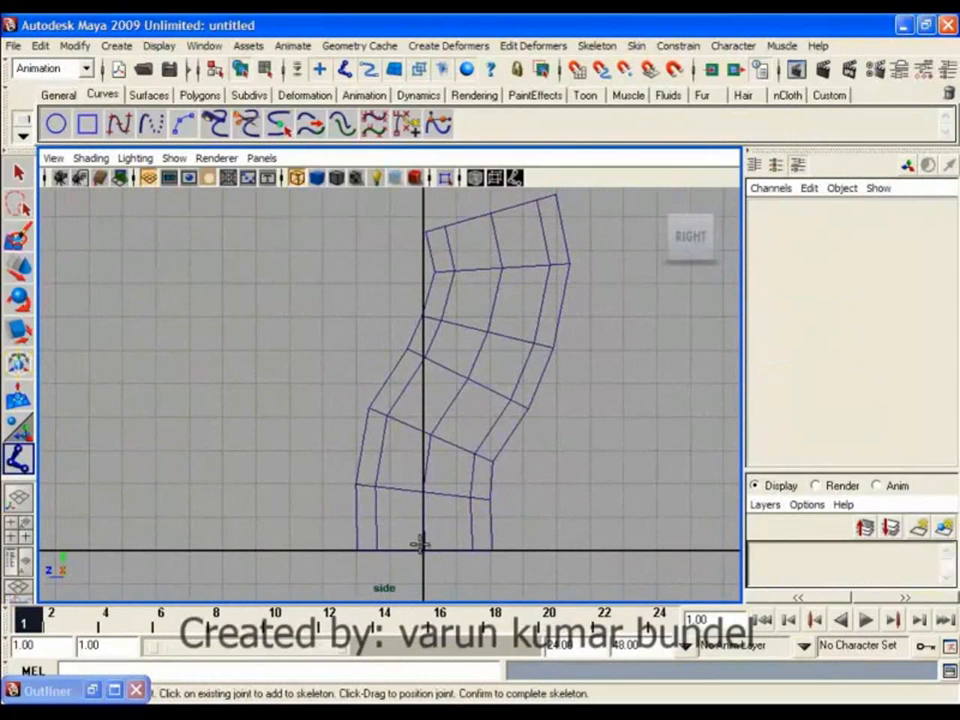
Create a chain of five joints in the side view, running up the bent tube's centre from its base at the origin to its upper opening.
left_click(423, 546)
scroll(484, 549, "up", 2)
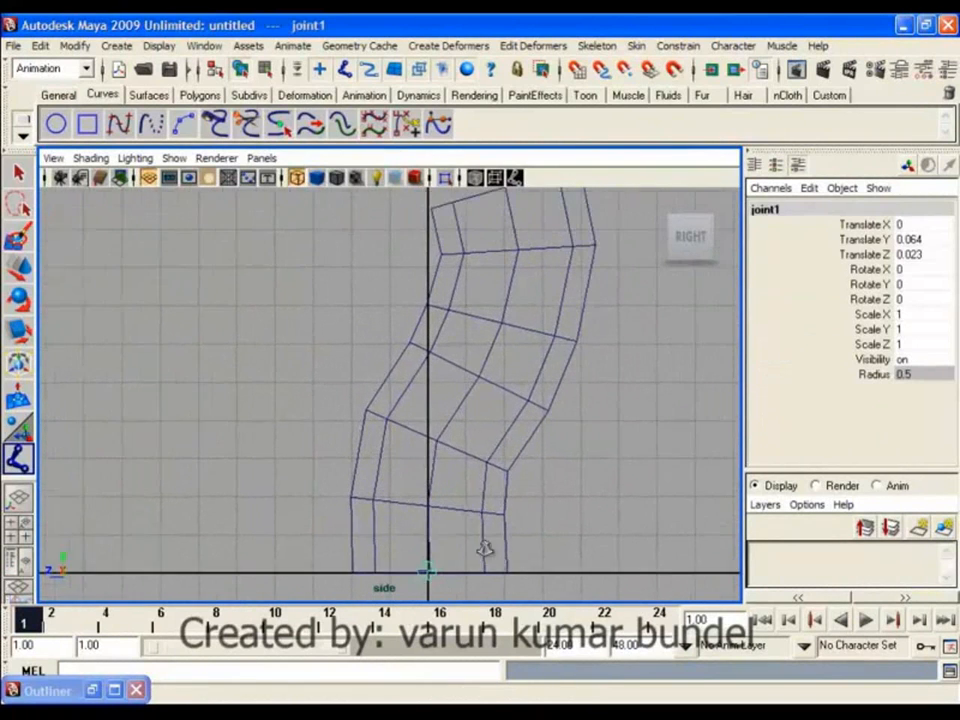
left_click_drag(436, 455, 436, 472)
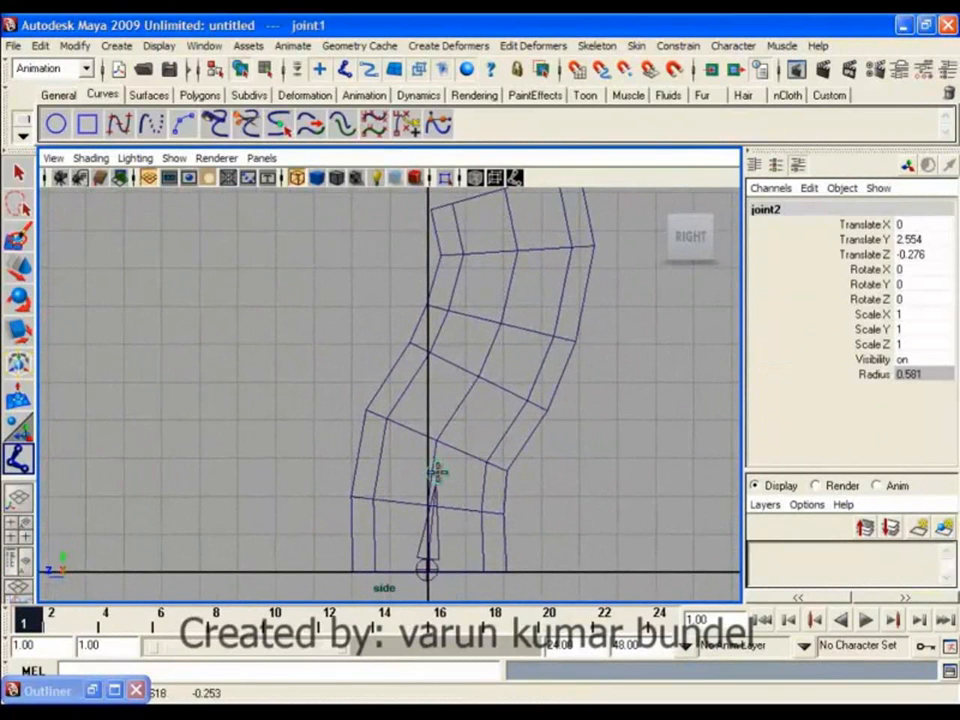
scroll(436, 470, "down", 2)
left_click(450, 420)
left_click(476, 350)
left_click_drag(476, 277, 472, 270)
scroll(574, 340, "down", 1)
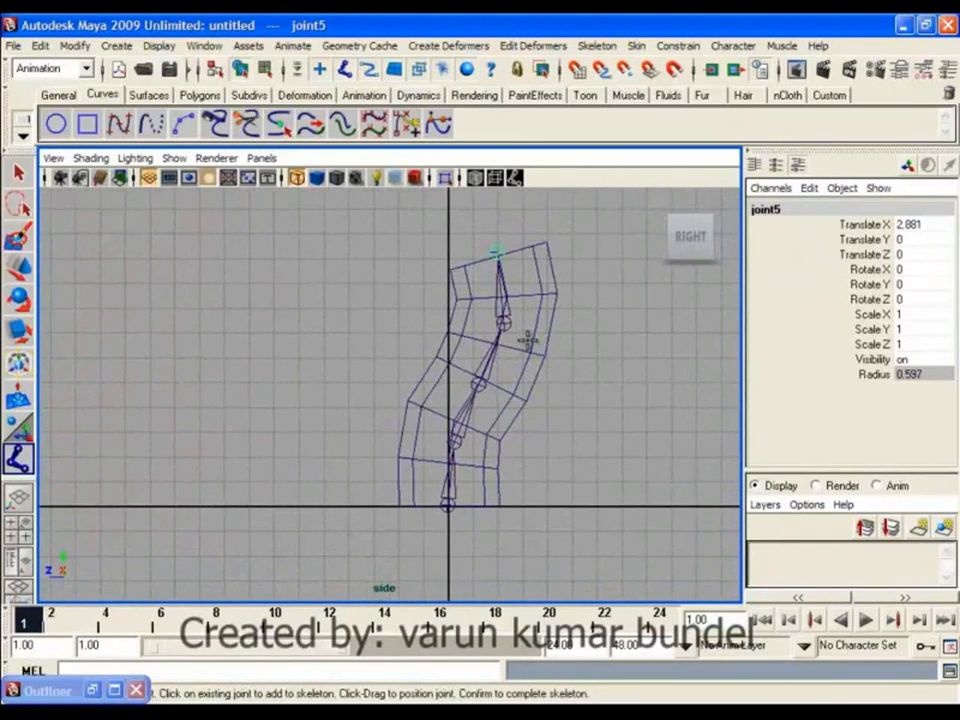
key("Return")
Activate the Move tool, bring up the Outliner beside the tube and expand the entire joint1 hierarchy in it.
key("r")
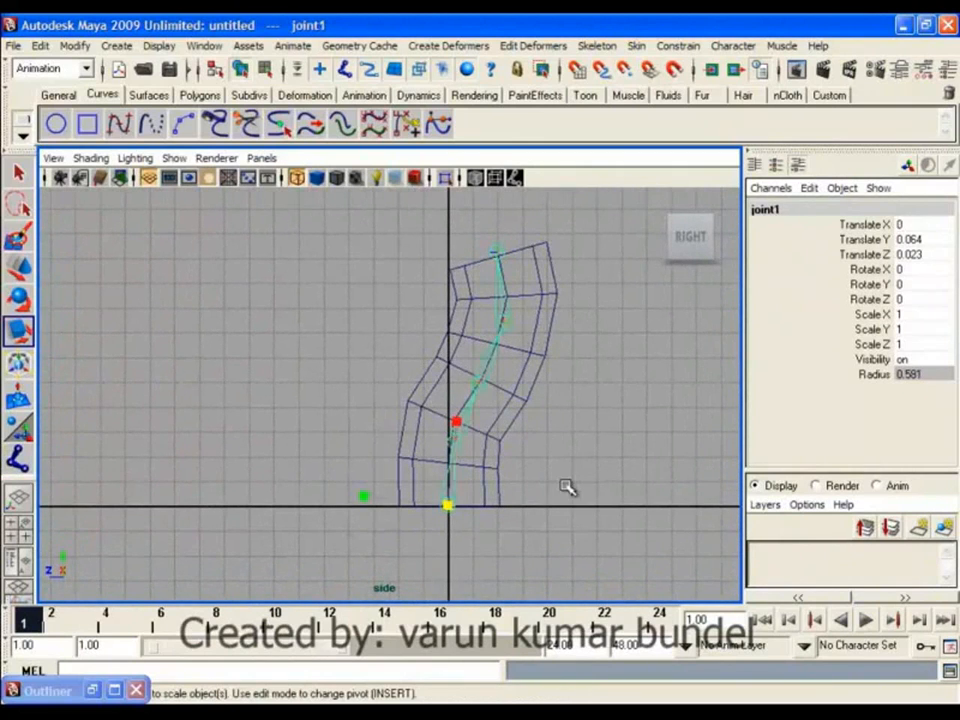
key("w")
middle_click_drag(447, 496, 467, 496, "alt")
scroll(465, 497, "up", 1)
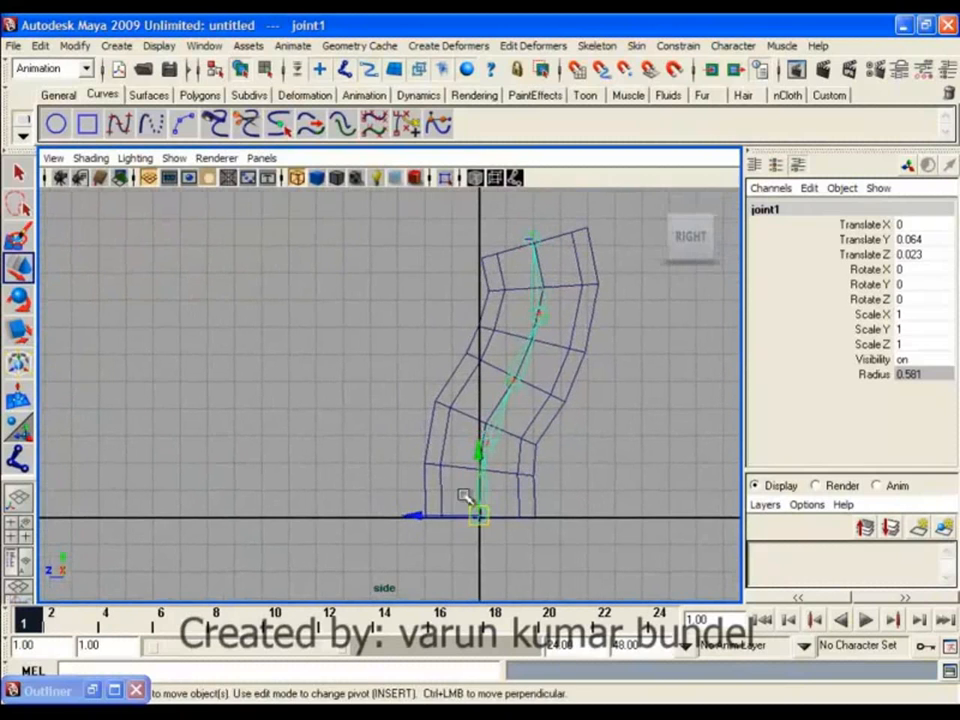
left_click(92, 690)
left_click_drag(157, 152, 233, 146)
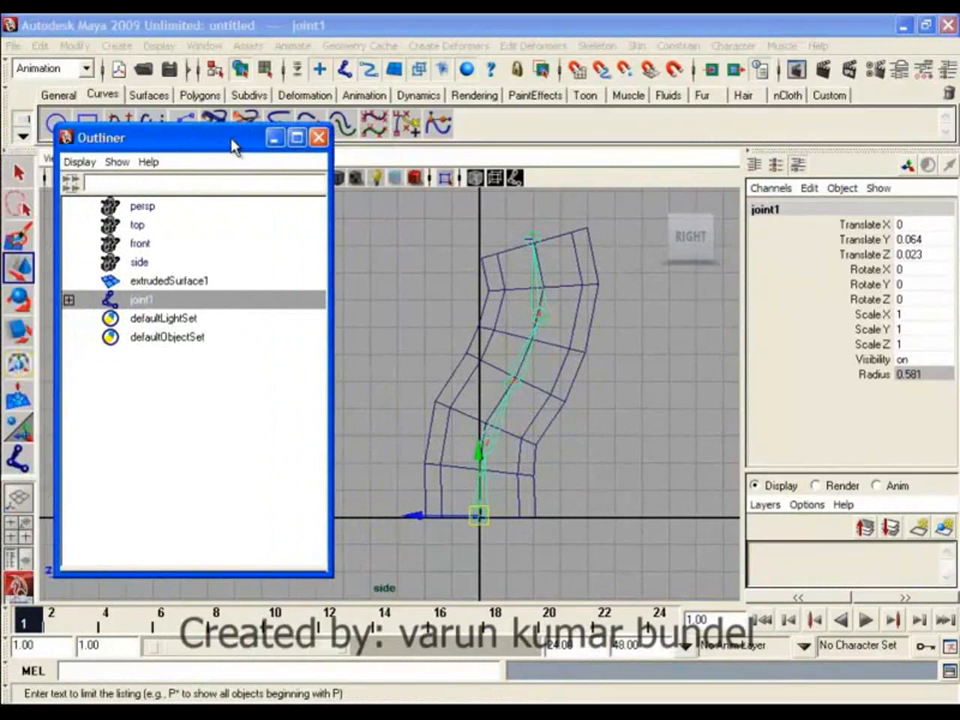
left_click(69, 301, "shift")
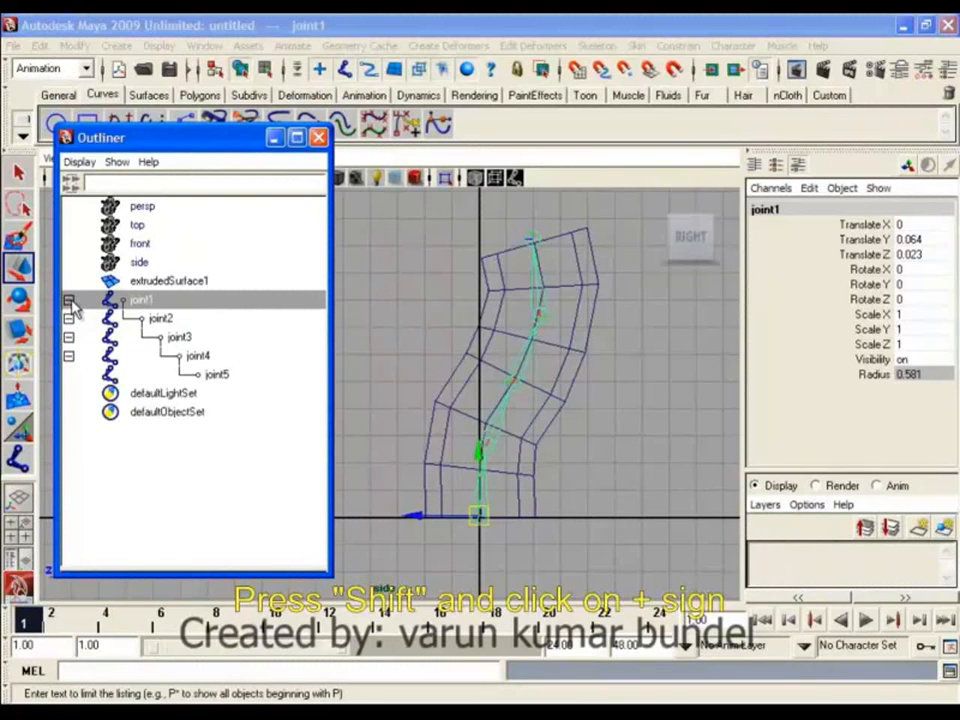
left_click_drag(331, 386, 289, 383)
Select the root joint and the end joint in turn to examine the parent-child order of the chain.
left_click(632, 456)
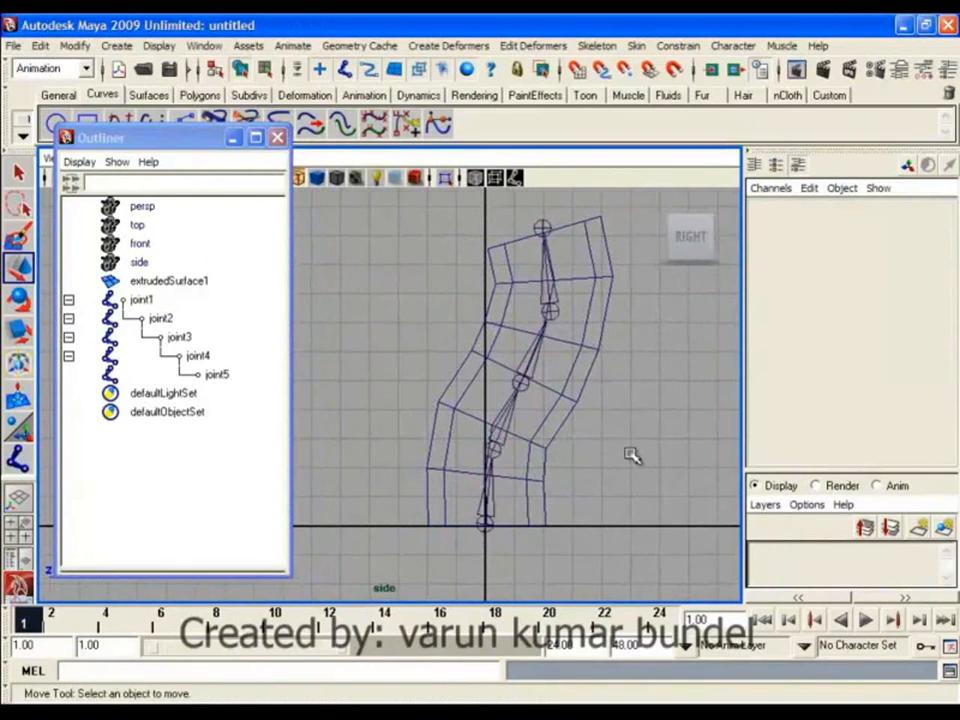
left_click(488, 500)
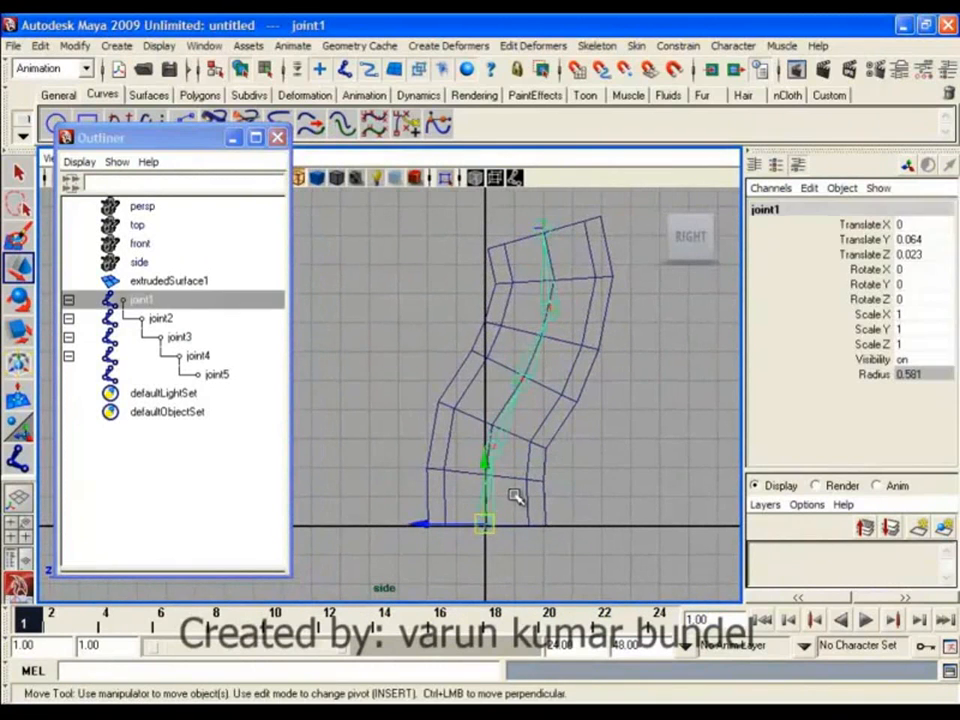
left_click_drag(485, 209, 580, 231)
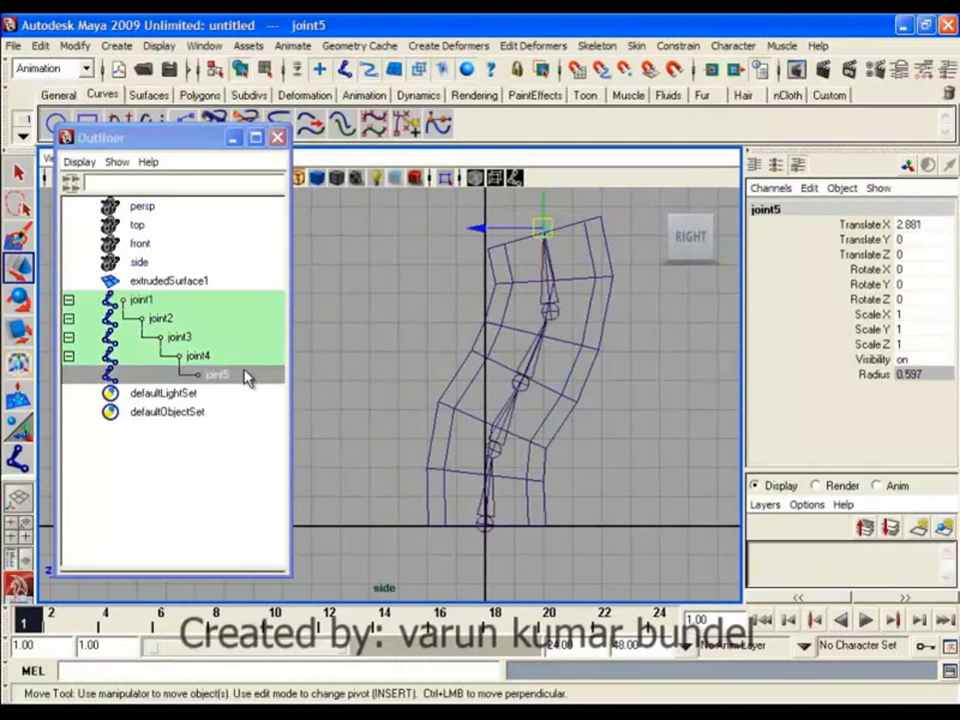
left_click(605, 497)
left_click(497, 512)
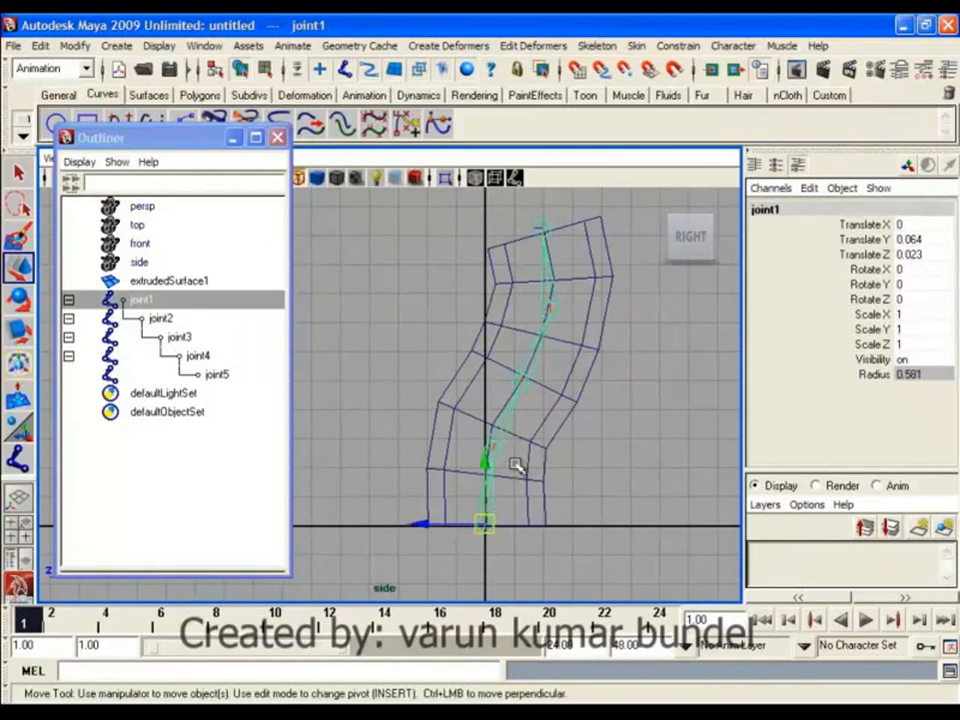
left_click(547, 223)
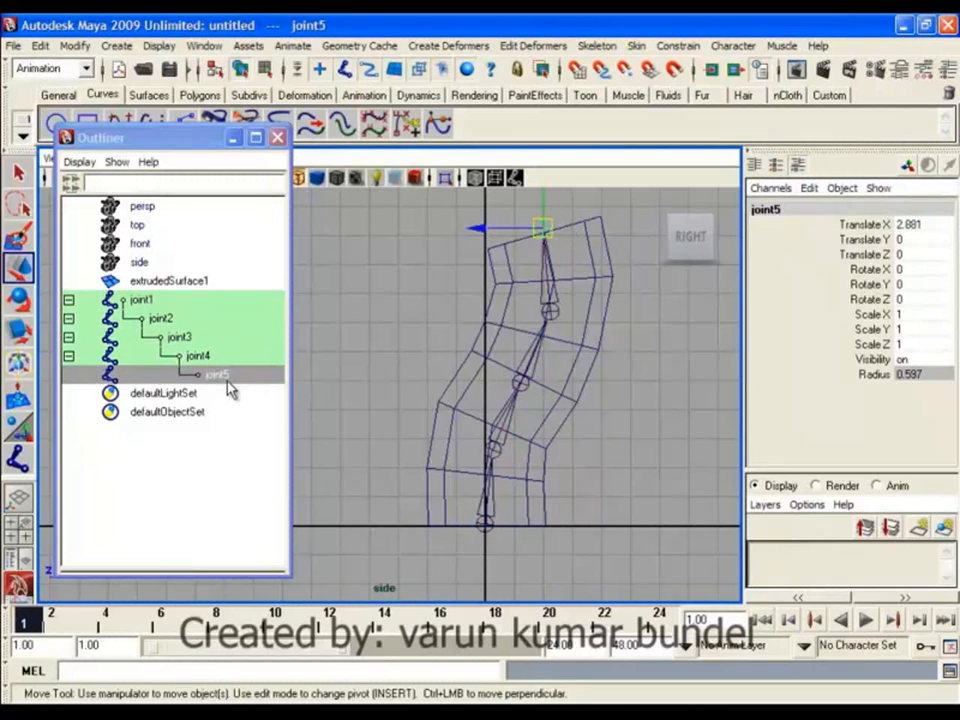
left_click(557, 494)
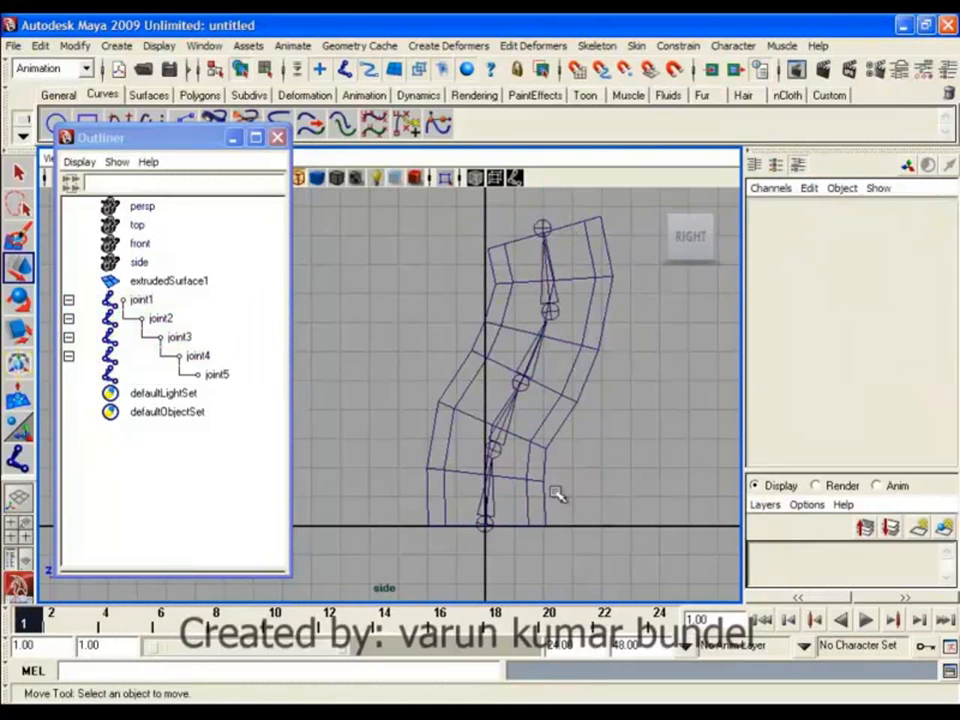
Walk the selection from the root joint through its children and back up to the root, repeating the pass twice.
left_click(493, 505)
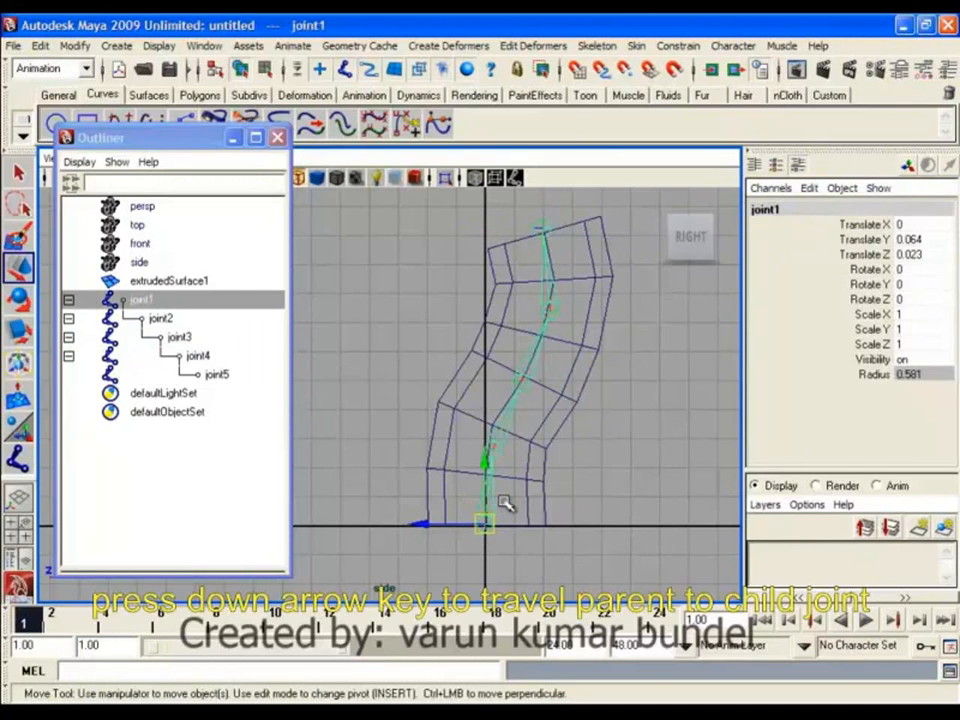
key("Down")
key("Down")
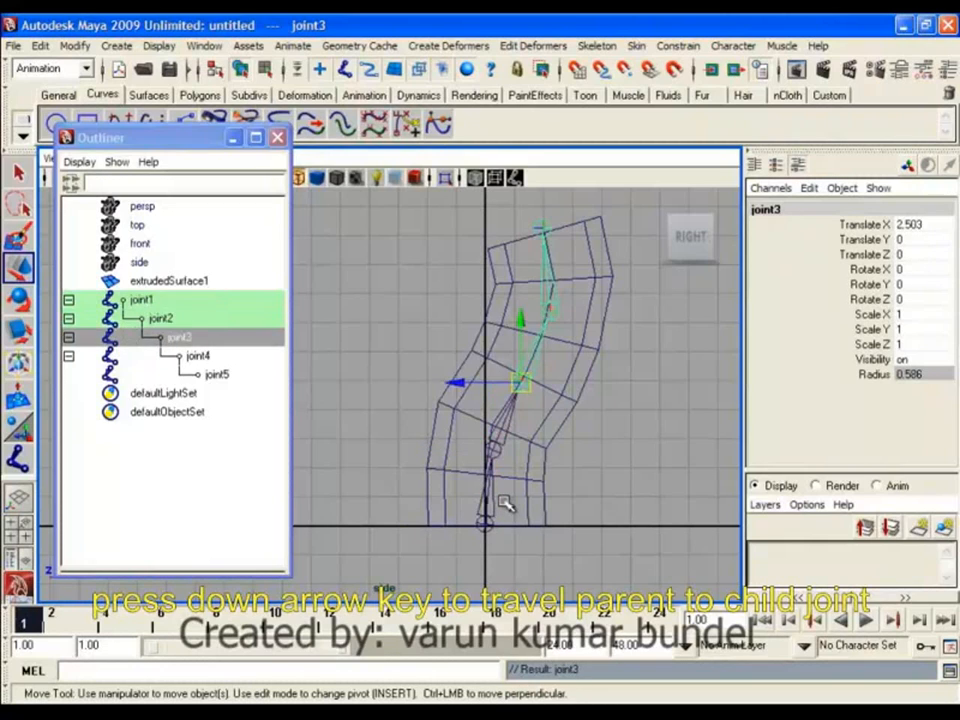
key("Down")
key("Down")
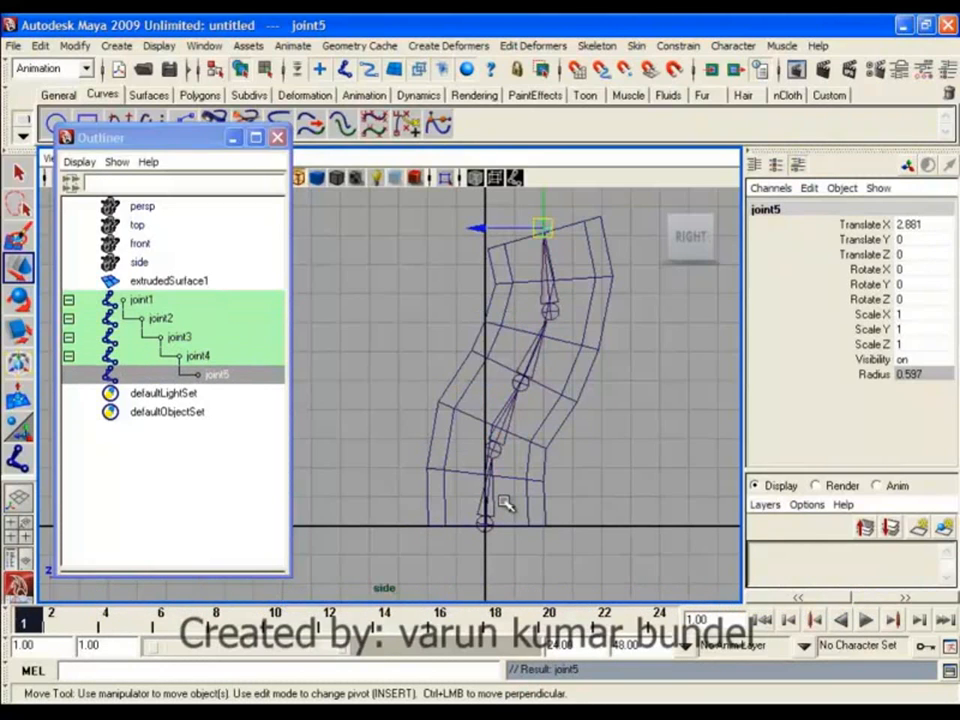
key("Up")
key("Up")
key("Up")
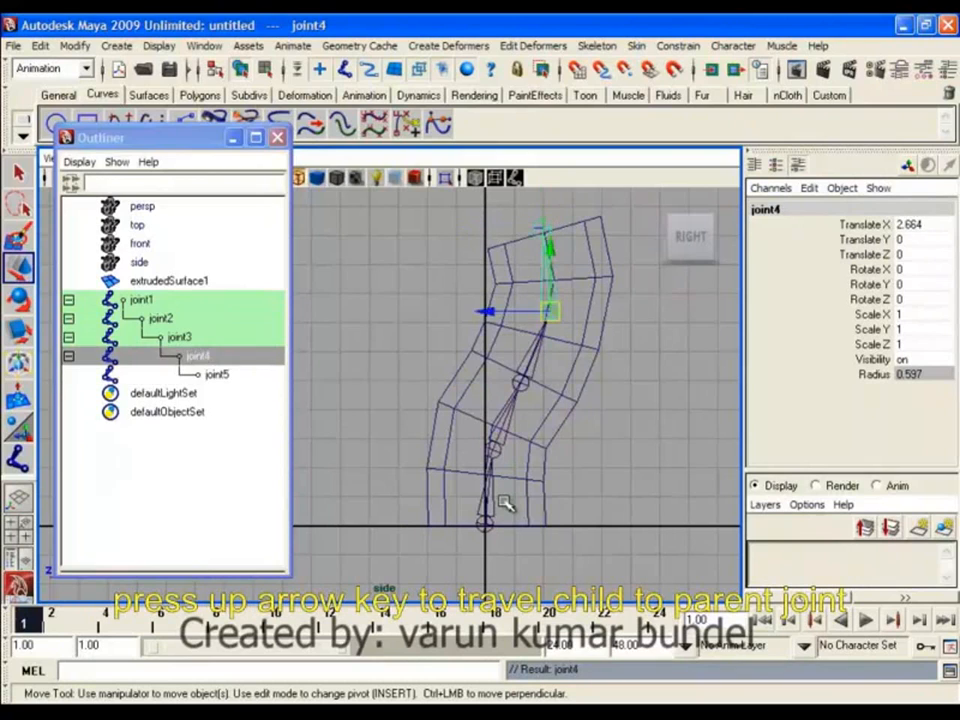
key("Up")
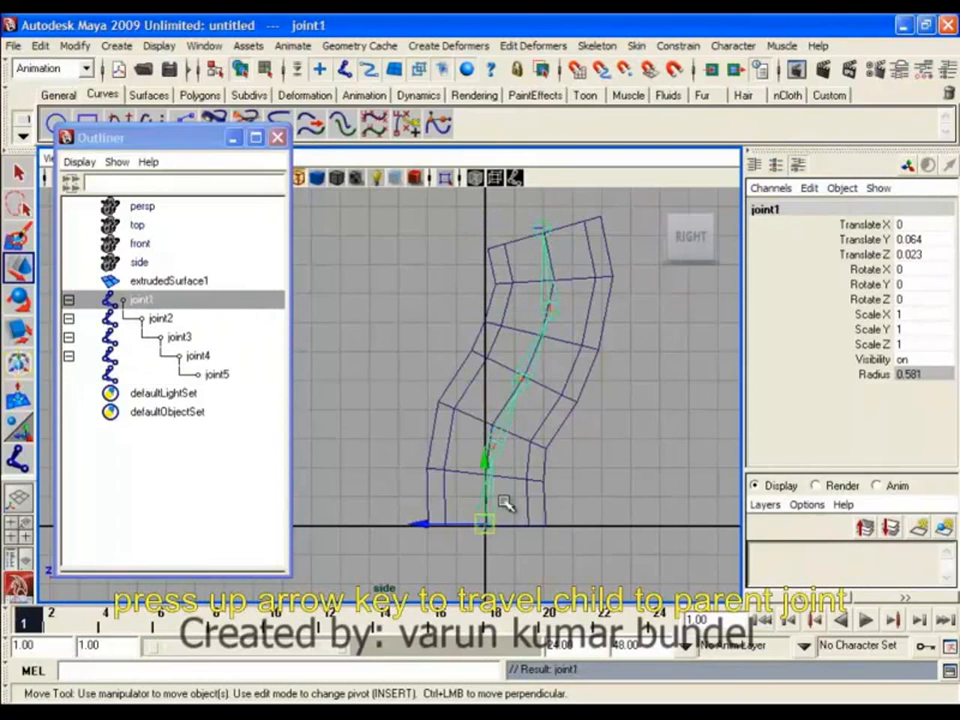
key("Down")
key("Down")
key("Down")
key("Down")
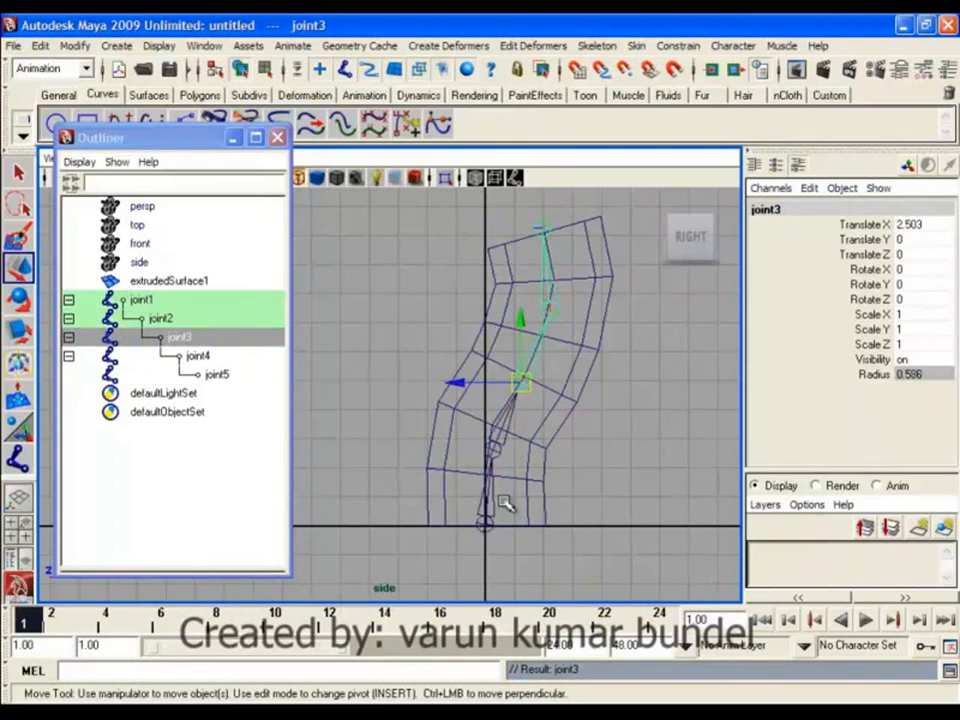
key("Up")
key("Up")
key("Up")
key("Up")
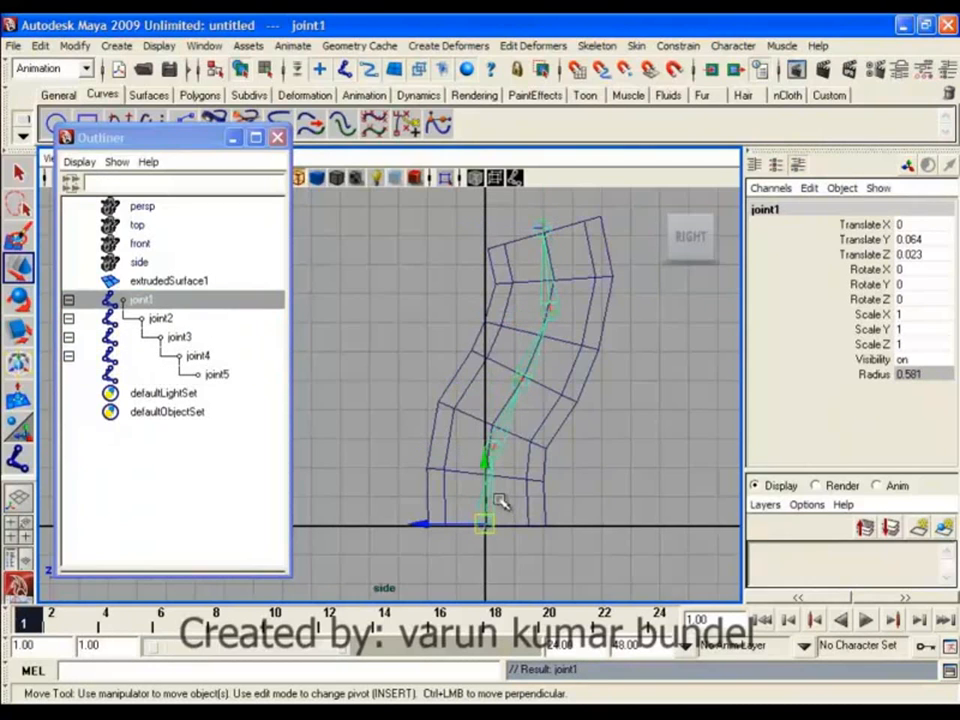
Clear the selection and hide the surrounding interface so that the side view of the joint chain fills the window.
left_click(703, 476)
right_click_drag(585, 415, 609, 409, "alt")
middle_click_drag(671, 435, 621, 408, "alt")
right_click_drag(563, 445, 577, 441, "alt")
mouse_move(577, 441)
middle_mouse_down("alt")
mouse_move(574, 506)
mouse_move(551, 467)
mouse_move(560, 451)
middle_mouse_up("alt")
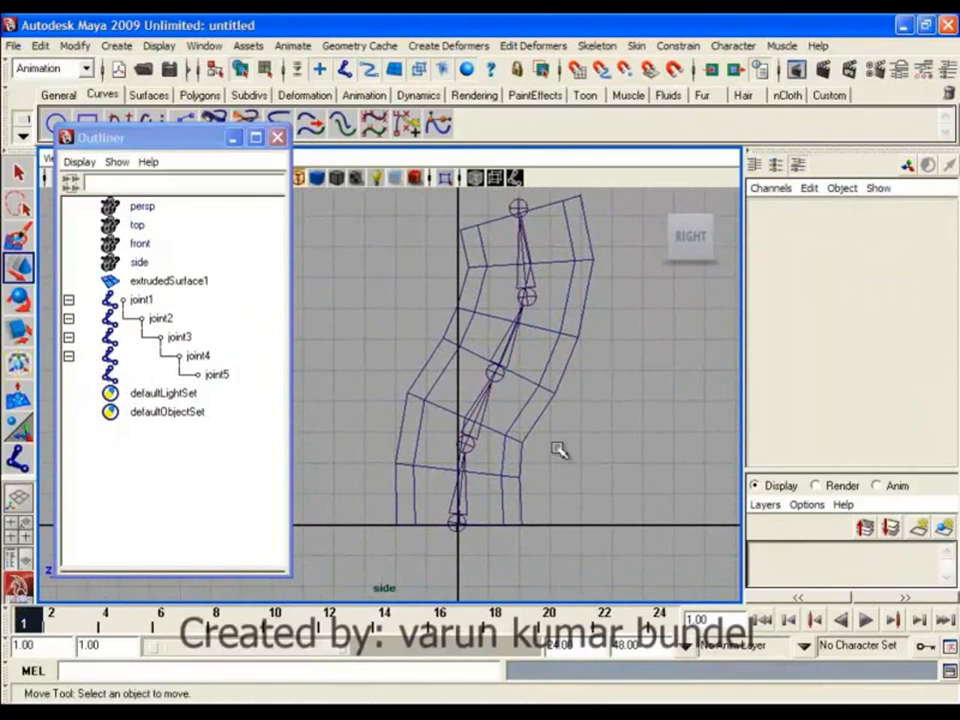
key("ctrl+space")
middle_click_drag(628, 469, 585, 471, "alt")
right_click_drag(585, 471, 632, 523, "alt")
right_click_drag(526, 447, 564, 476, "alt")
middle_click_drag(581, 448, 564, 464, "alt")
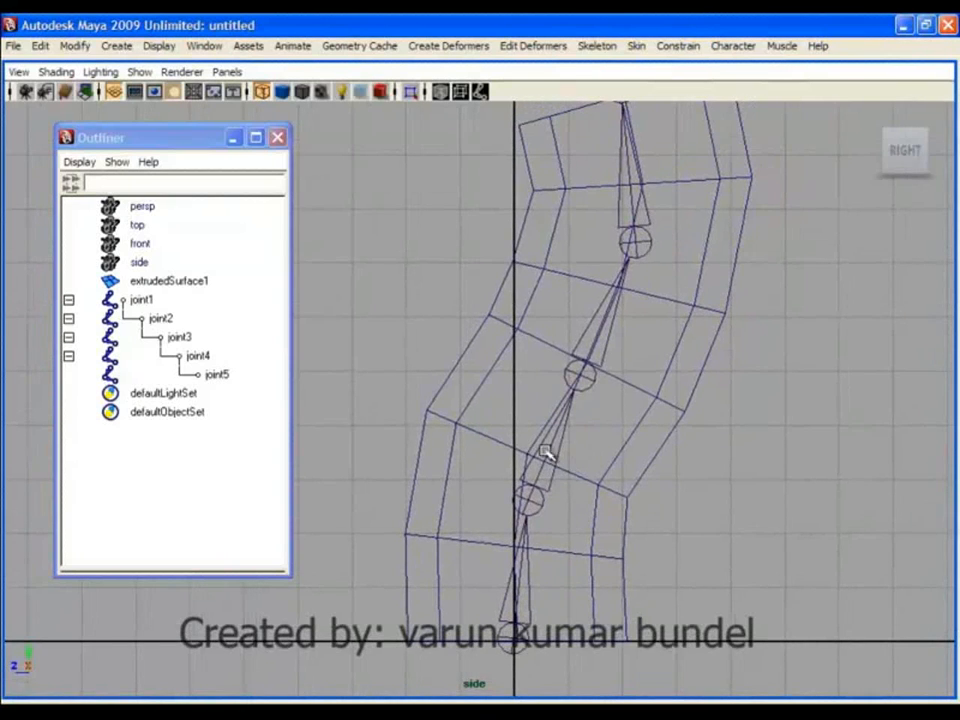
Try moving joint2 upward together with its child joints, and undo each move.
left_click(545, 452)
right_click_drag(598, 492, 520, 420, "alt")
middle_click_drag(532, 417, 534, 444, "alt")
right_click_drag(534, 444, 606, 538, "alt")
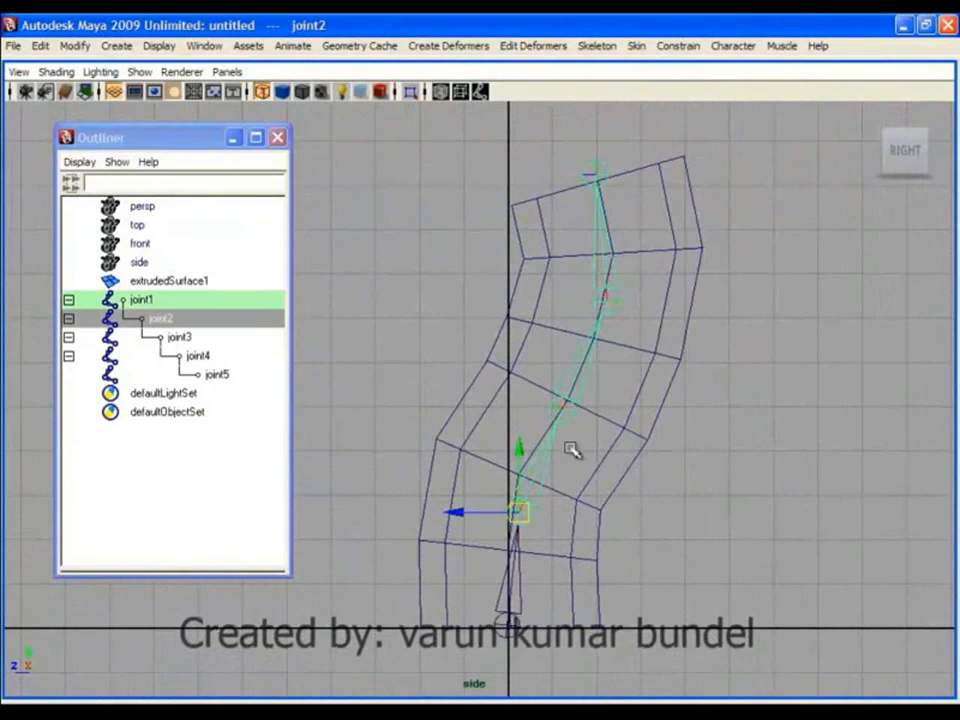
left_click_drag(525, 512, 528, 475)
middle_click_drag(571, 423, 555, 440, "alt")
key("z")
left_click_drag(532, 492, 535, 457)
key("z")
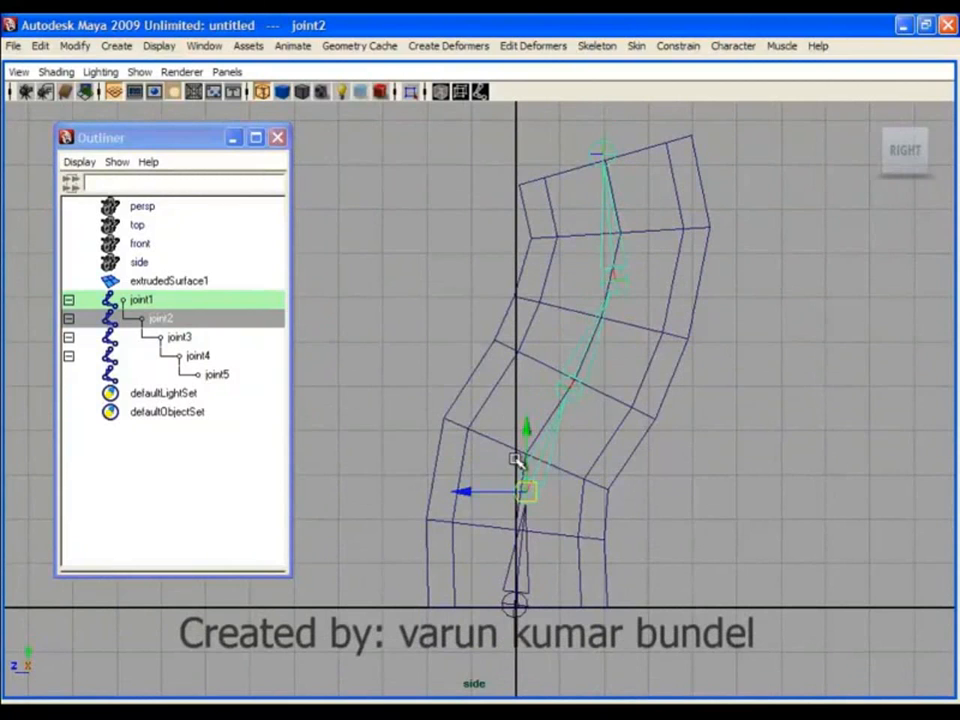
Reposition joint2, joint3 and joint4 one at a time in pivot edit mode, raising each toward the tube's cross-section lines without moving its children.
middle_click_drag(560, 466, 530, 453, "alt")
right_click_drag(532, 462, 558, 483, "alt")
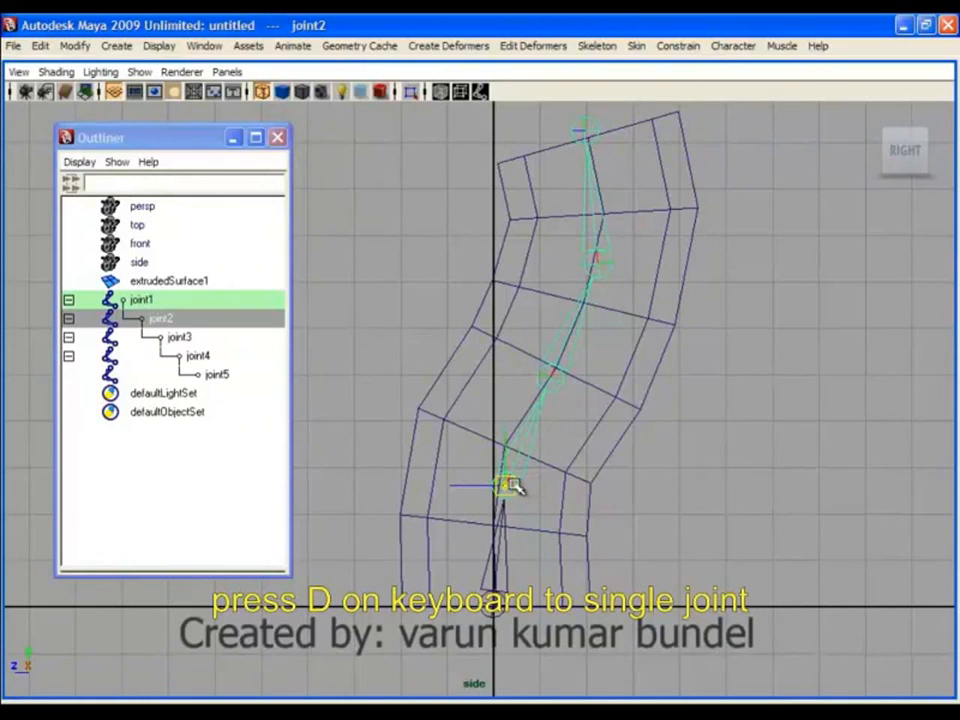
left_click_drag(508, 485, 512, 448)
left_click(552, 373)
left_click_drag(553, 375, 558, 350)
left_click(597, 260)
left_click_drag(597, 260, 600, 230)
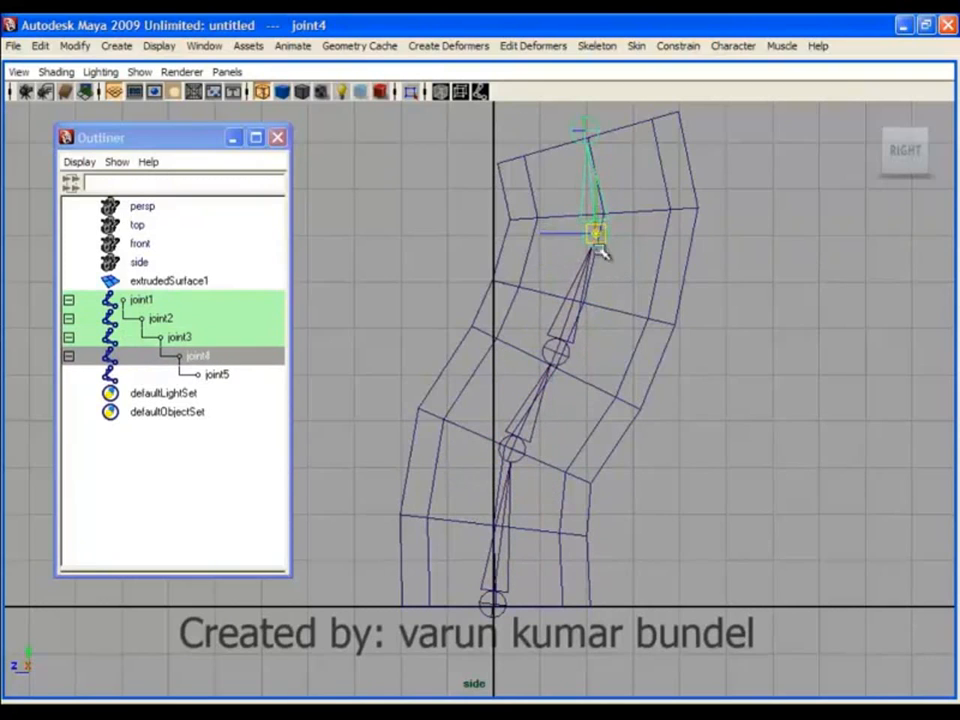
Rotate joint2 slightly to follow the tube's bend and select the root joint of the chain.
left_click(512, 446)
key("e")
left_click_drag(563, 404, 576, 390)
left_click(597, 224)
left_click(608, 338)
left_click_drag(559, 307, 615, 317)
left_click_drag(576, 437, 582, 440)
left_click(681, 466)
left_click_drag(464, 545, 556, 534)
left_click(656, 500)
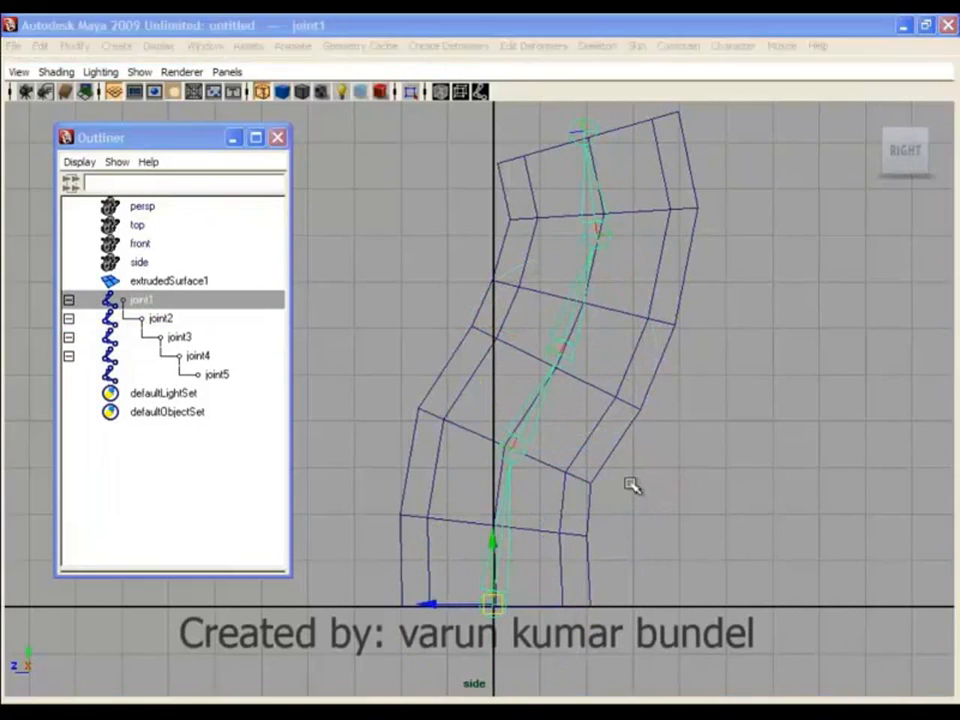
Switch to the perspective view, show the channel box, display the tube as wireframe and reselect the root joint.
key("space")
key("space")
left_click_drag(609, 394, 694, 409, "alt")
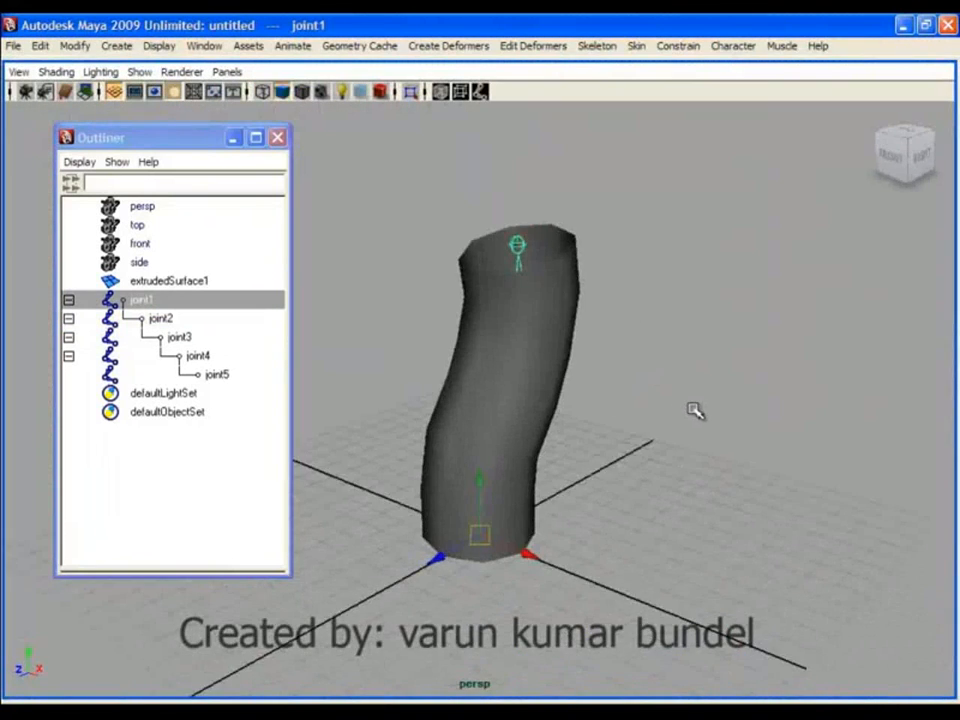
key("ctrl+a")
key("ctrl+a")
mouse_move(563, 356)
left_mouse_down("alt")
mouse_move(489, 454)
mouse_move(641, 441)
mouse_move(435, 439)
mouse_move(555, 447)
left_mouse_up("alt")
key("4")
left_click(611, 493)
left_click(399, 561)
left_click_drag(399, 561, 445, 497, "alt")
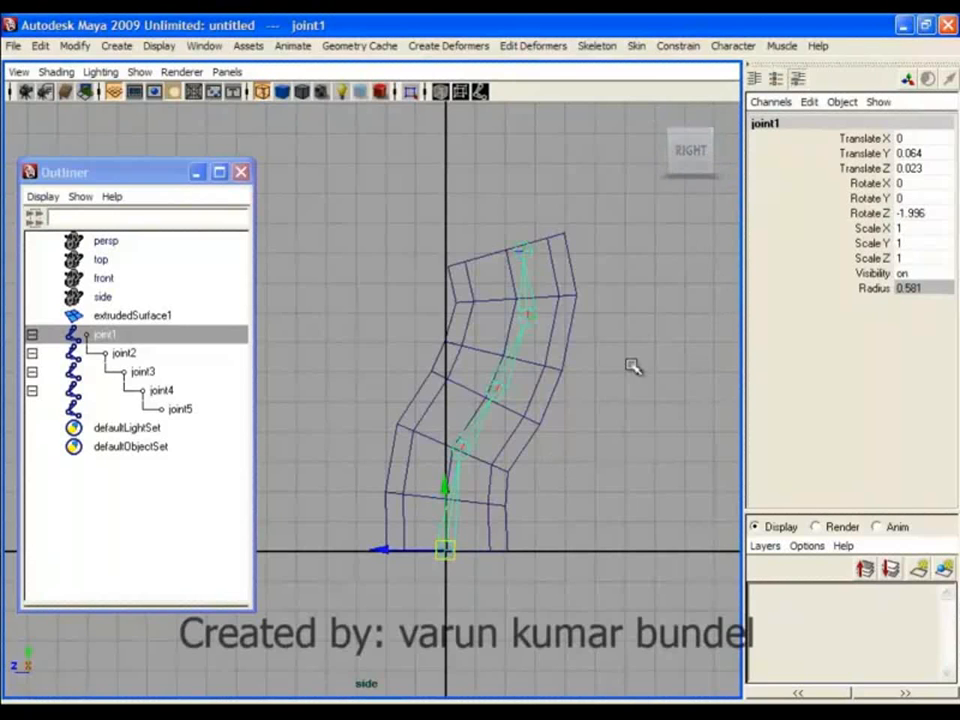
Select joint1 through joint4 together in the side view, try bending the chain by rotating them around Z, and undo the rotation.
middle_click_drag(525, 429, 550, 422, "alt")
right_click_drag(550, 422, 556, 501, "alt")
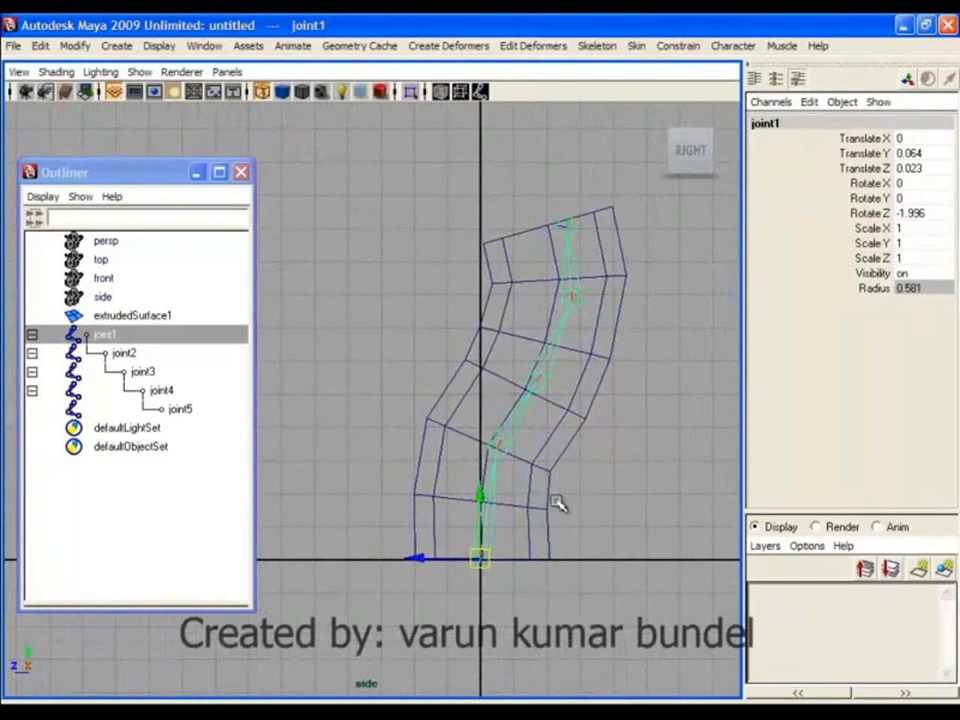
key("Down")
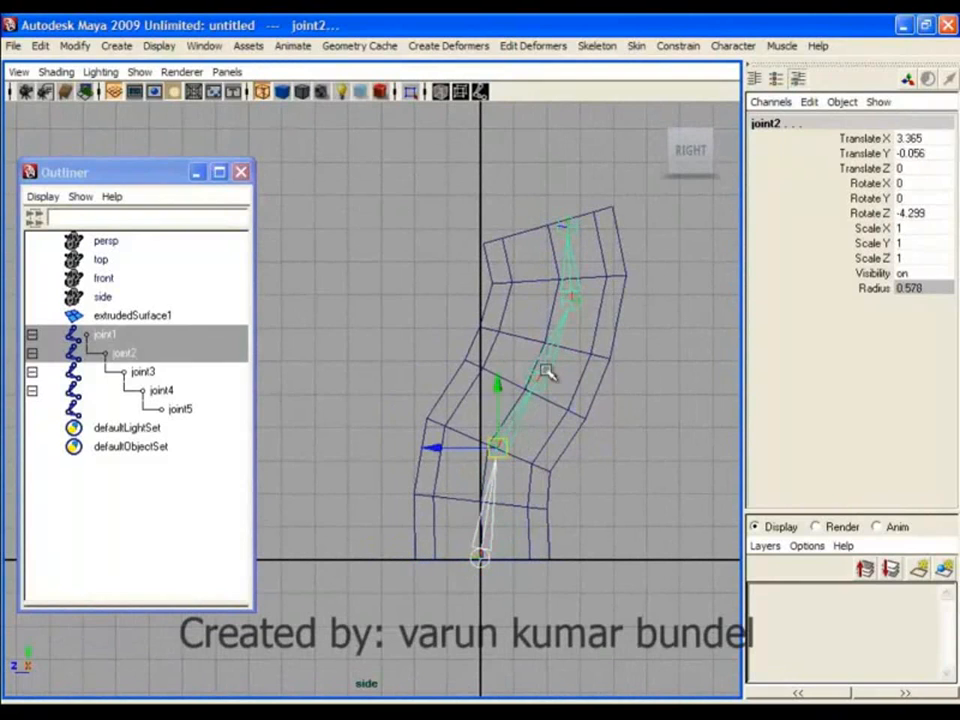
key("Down")
key("Down")
middle_click_drag(628, 392, 600, 352, "alt")
key("e")
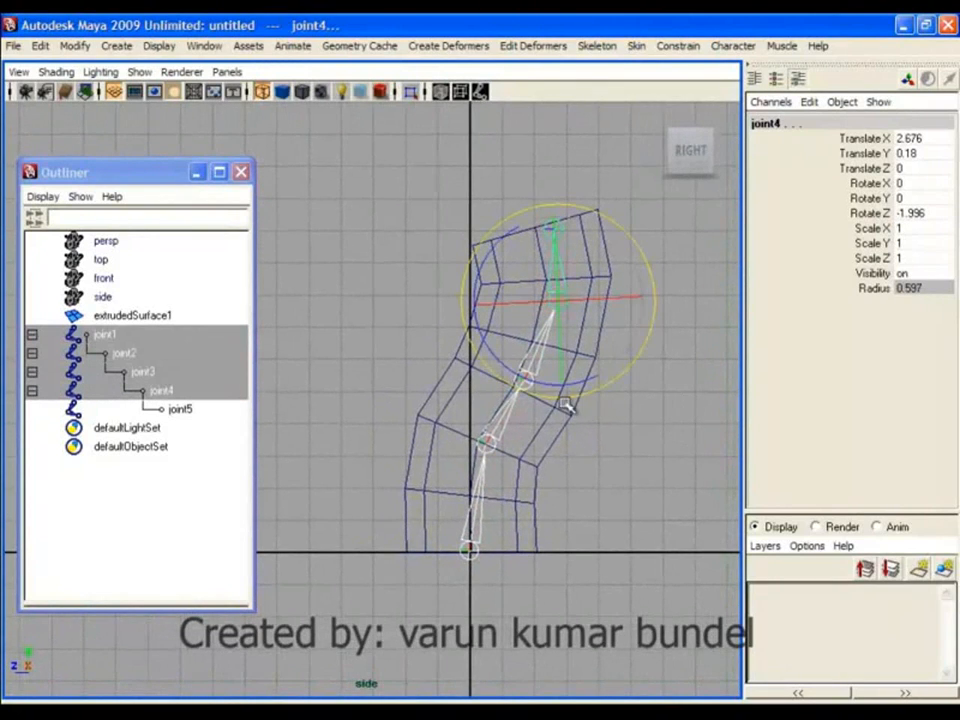
left_click_drag(551, 383, 641, 541)
right_click_drag(641, 541, 555, 475, "alt")
left_click_drag(566, 495, 512, 413)
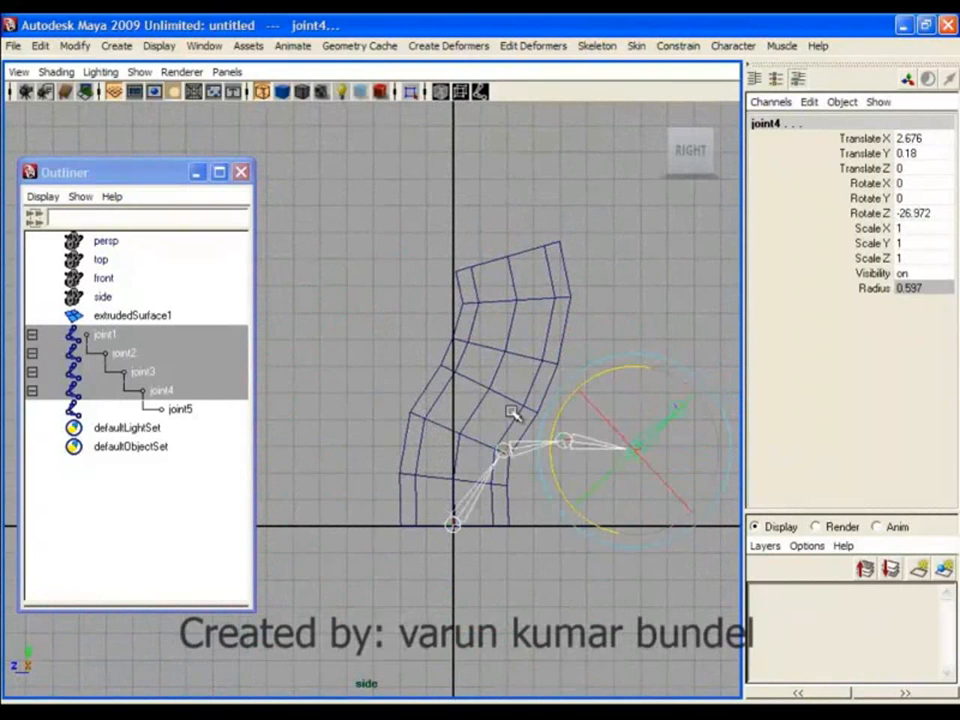
key("z")
right_click_drag(509, 408, 532, 443, "alt")
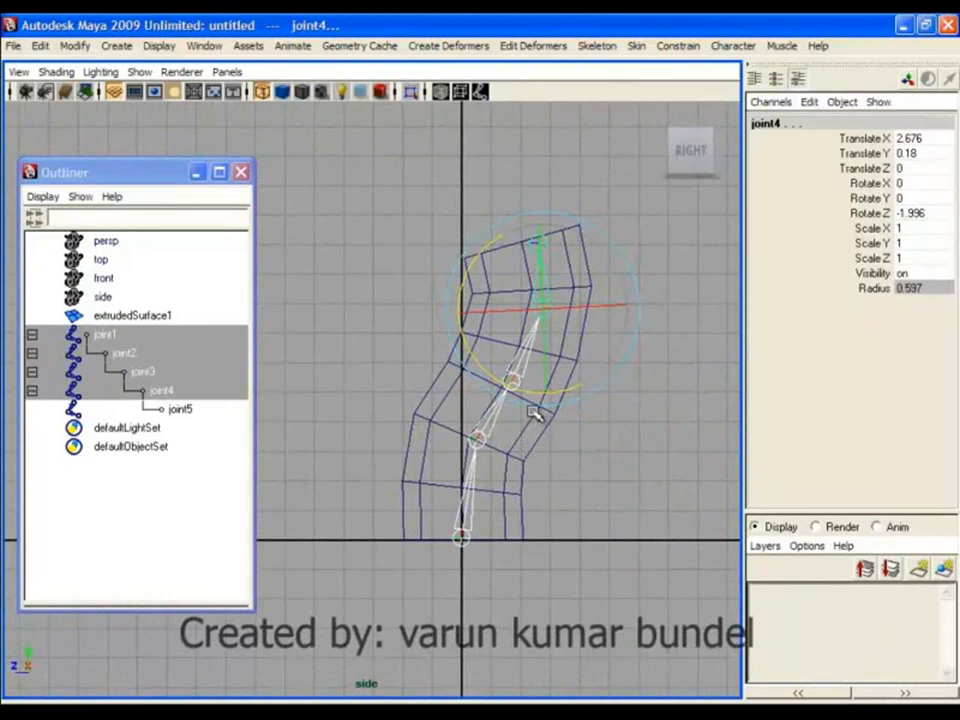
Show the wireframe tube and its joint chain in the perspective view and clear the selection.
key("space")
key("space")
key("space")
left_click(529, 361)
left_click_drag(529, 361, 512, 497)
left_click(579, 433)
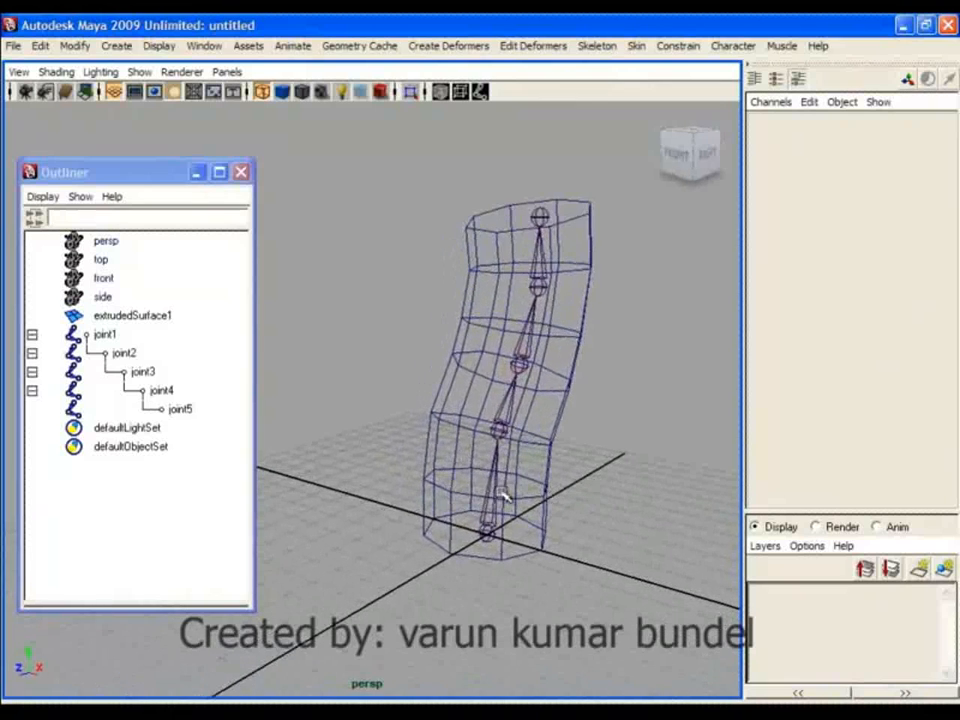
Clear the joint selection, restore the full interface and show all joints' local rotation axes in component mode.
left_click(492, 500)
left_click_drag(591, 476, 595, 475, "alt")
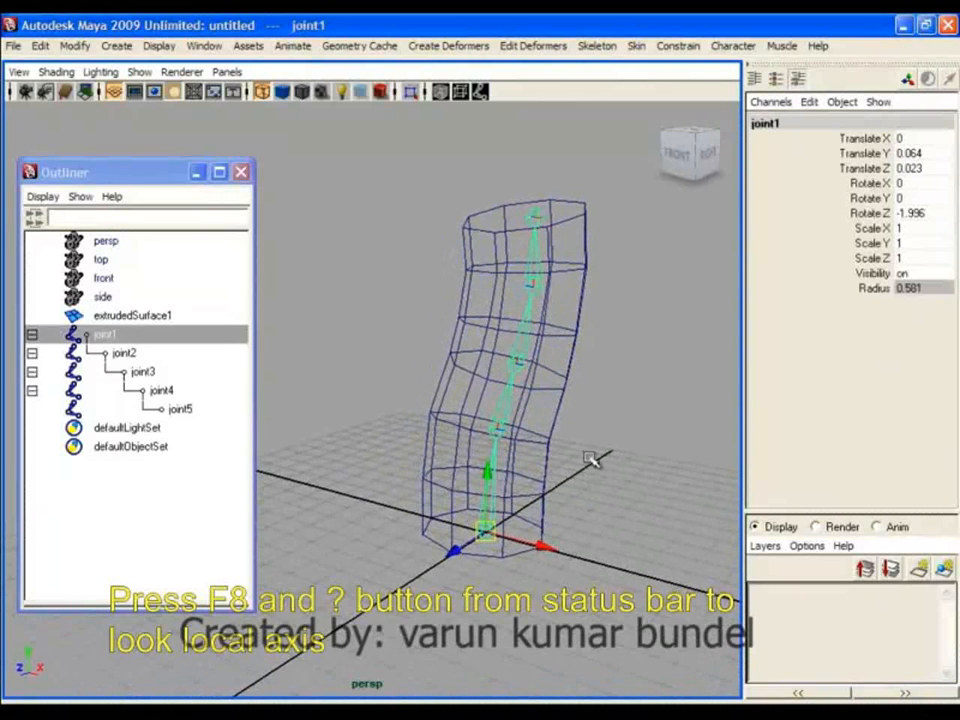
left_click(578, 444)
key("ctrl+space")
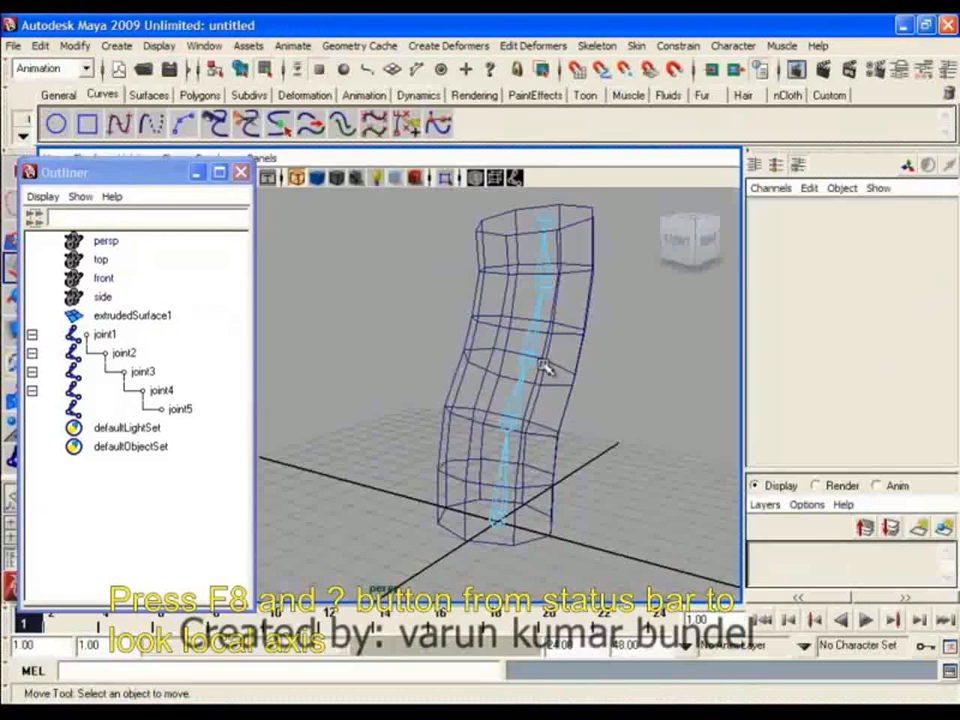
left_click(491, 70)
left_click_drag(570, 380, 500, 446, "alt")
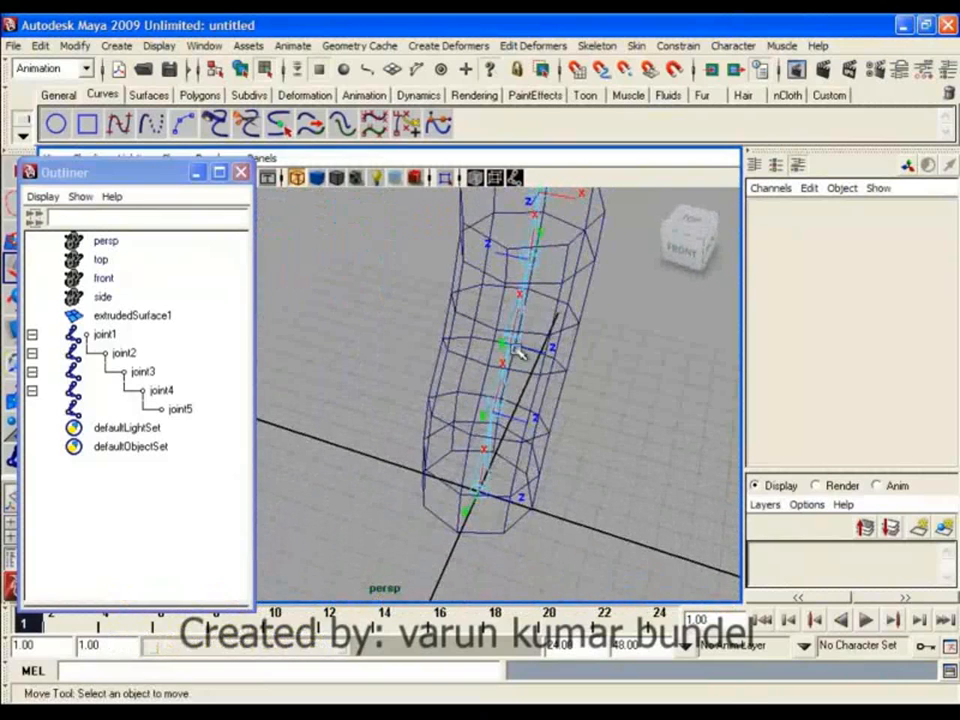
Move the Outliner aside, hide handles in the perspective view and show them again.
left_click_drag(167, 176, 168, 284)
left_click_drag(448, 388, 457, 364, "alt")
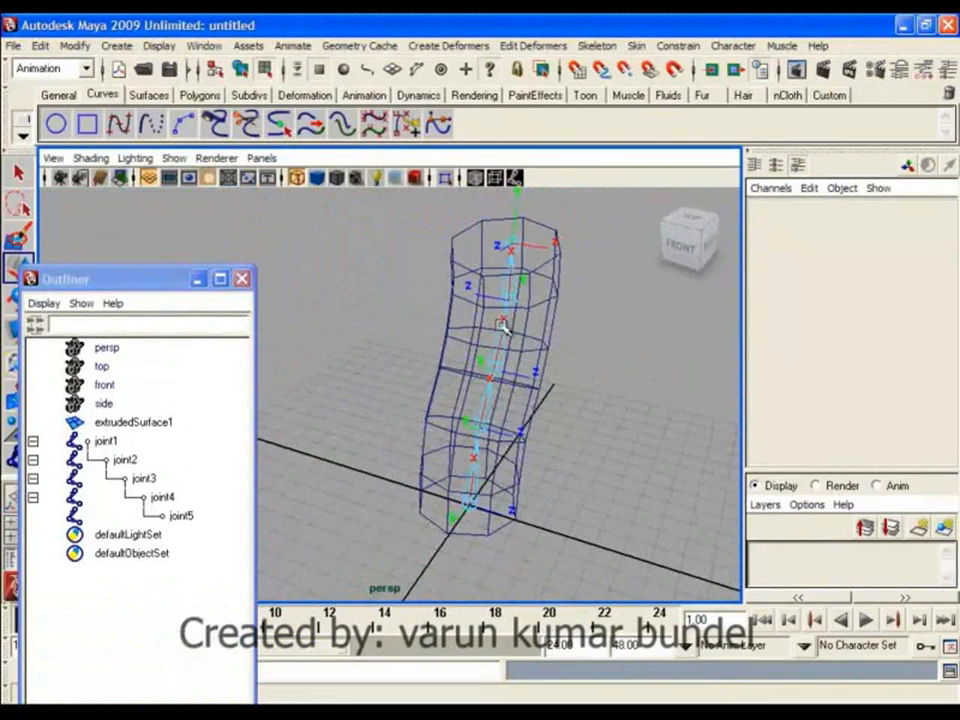
left_click(174, 158)
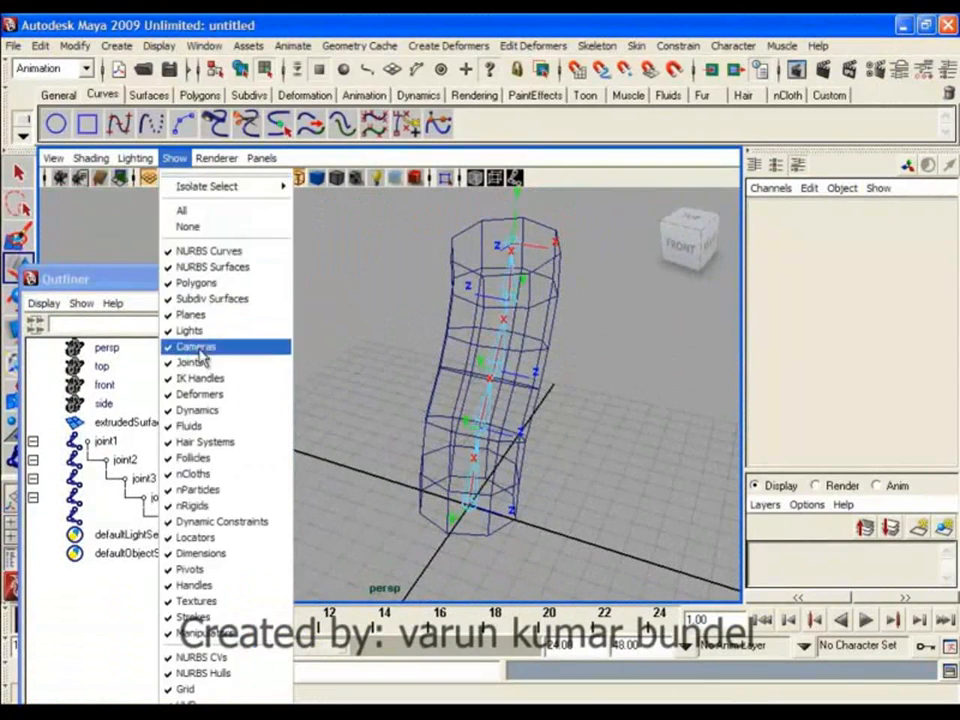
left_click(211, 590)
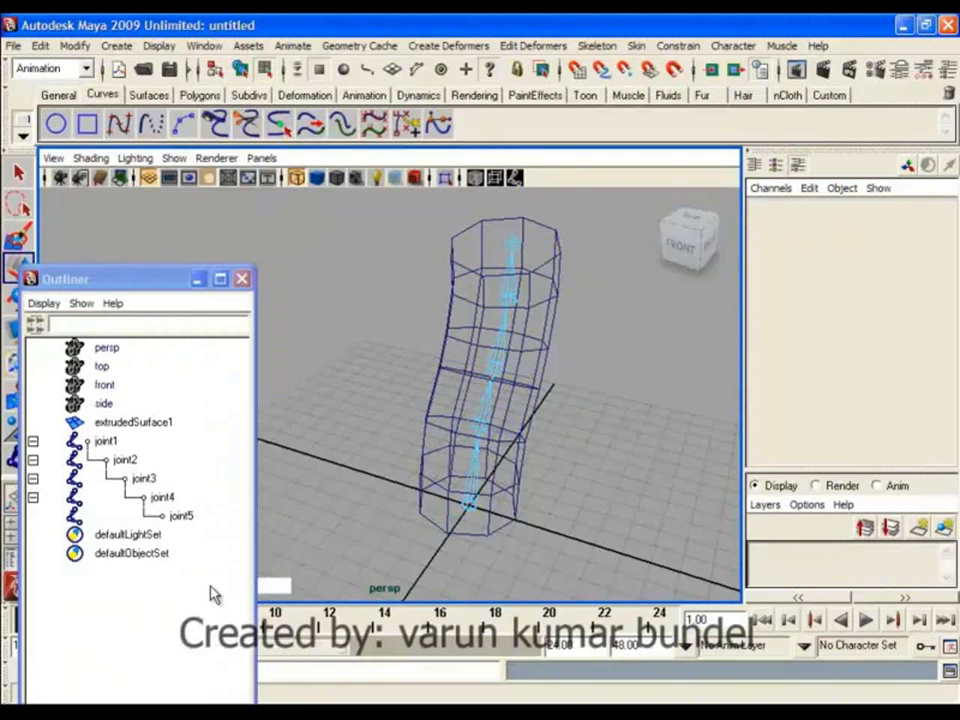
left_click(174, 158)
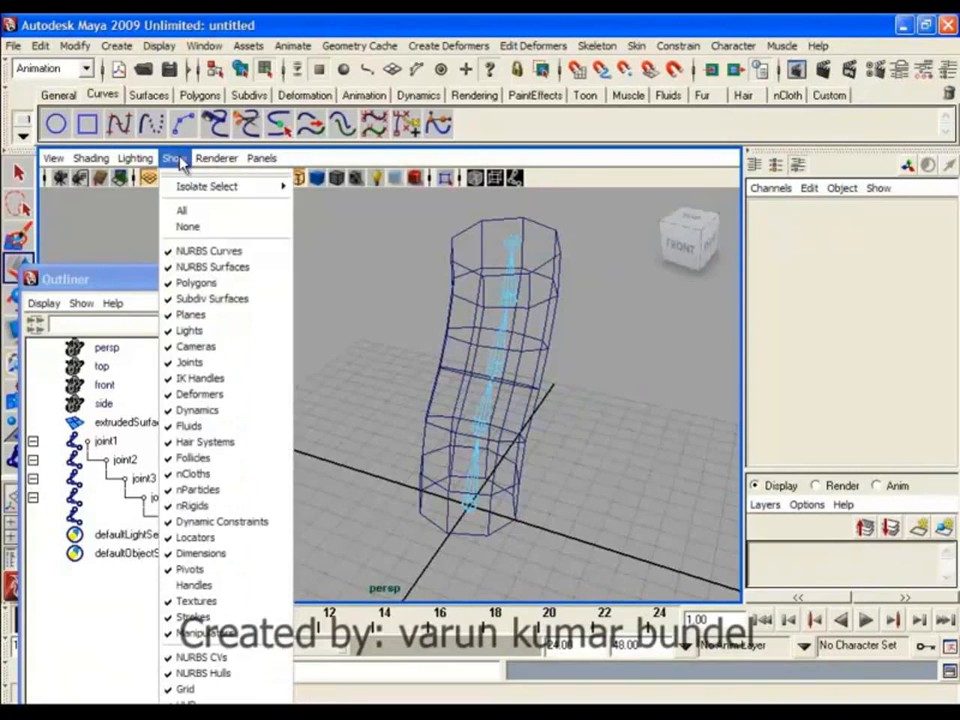
left_click(213, 588)
Minimise the Outliner, hide the surrounding interface and examine the joints' local rotation axes up close.
left_click(205, 279)
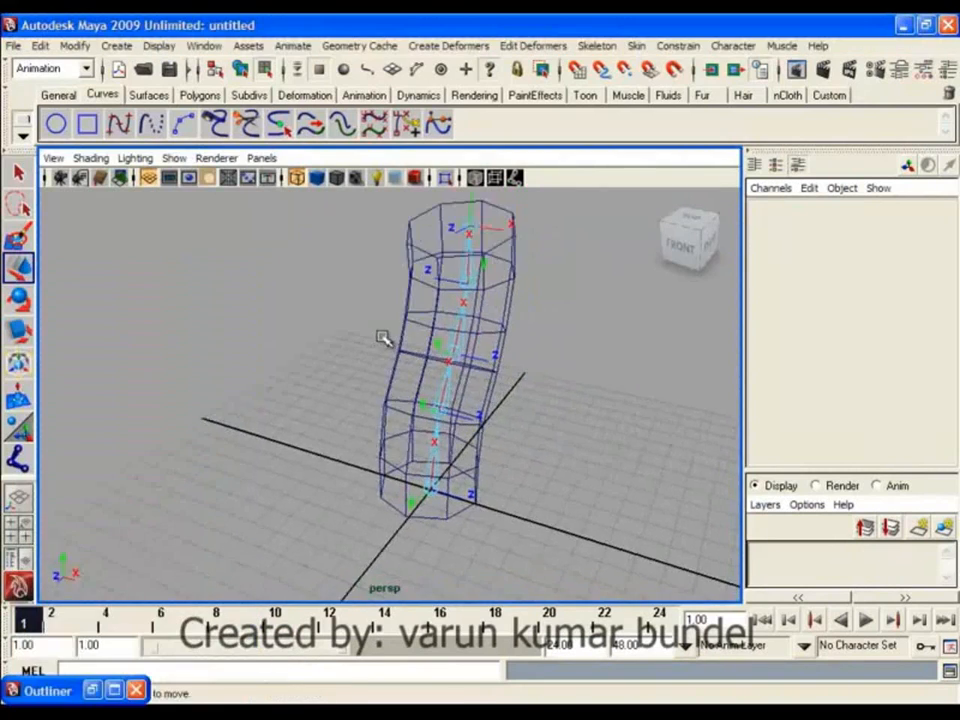
key("ctrl+space")
right_click_drag(459, 316, 499, 366, "alt")
left_click_drag(499, 366, 514, 596, "alt")
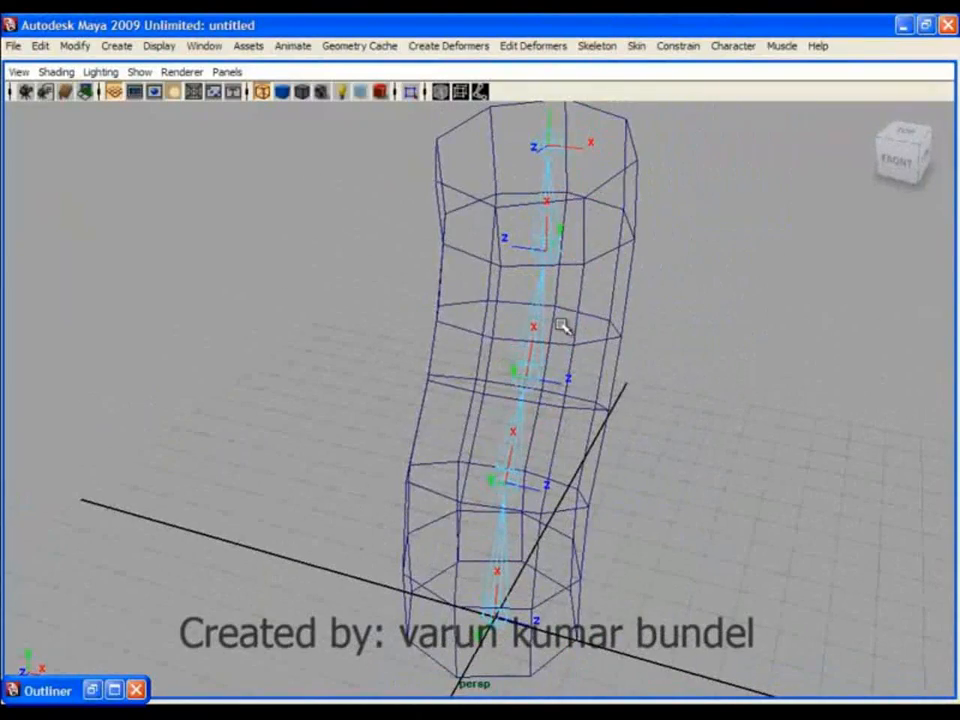
left_click_drag(611, 407, 462, 397, "alt")
left_click_drag(473, 373, 545, 338, "alt")
Select joint4's local rotation axis, activate the Rotate tool and return to object mode.
left_click(509, 298)
left_click_drag(509, 298, 562, 445, "alt")
key("e")
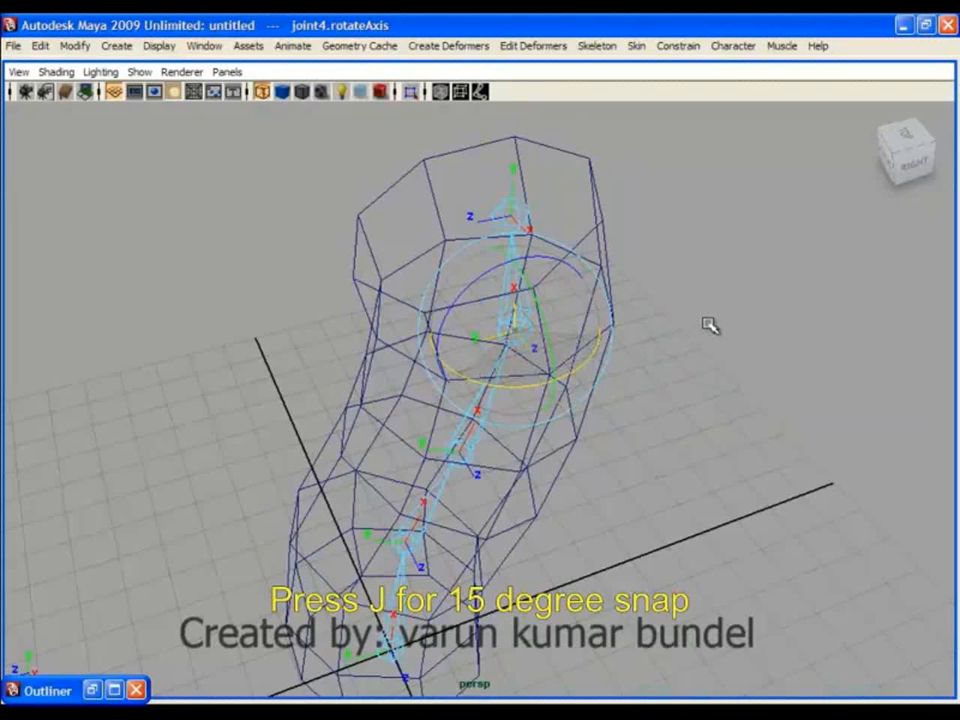
left_click_drag(679, 404, 578, 363, "alt")
key("F8")
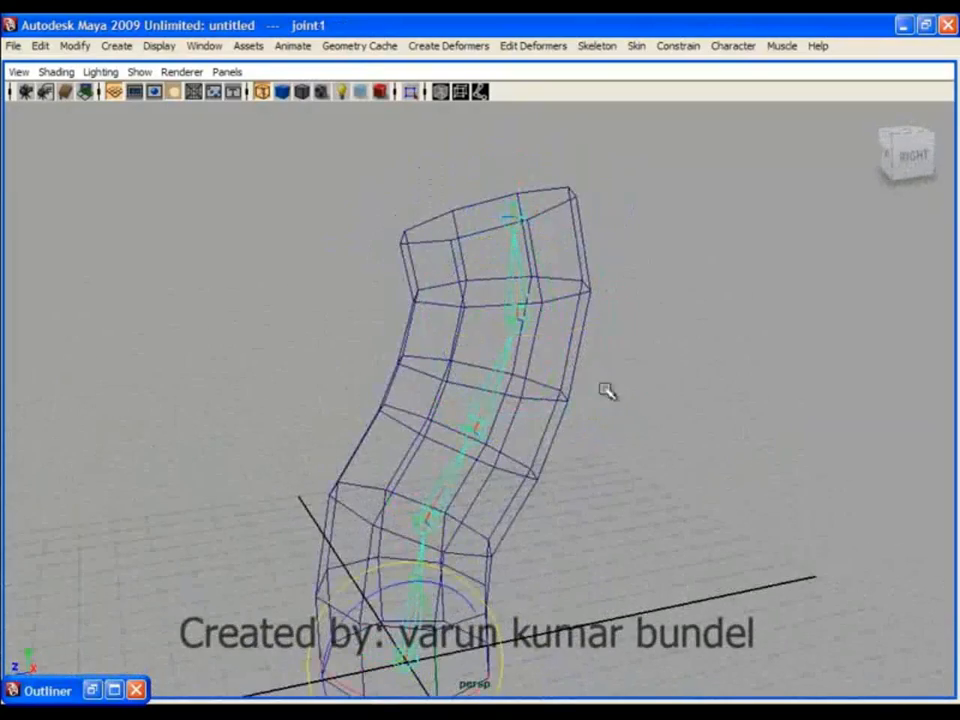
Clear the selection, switch to the side view and select joint1 through joint4 together.
left_click_drag(615, 480, 568, 422, "alt")
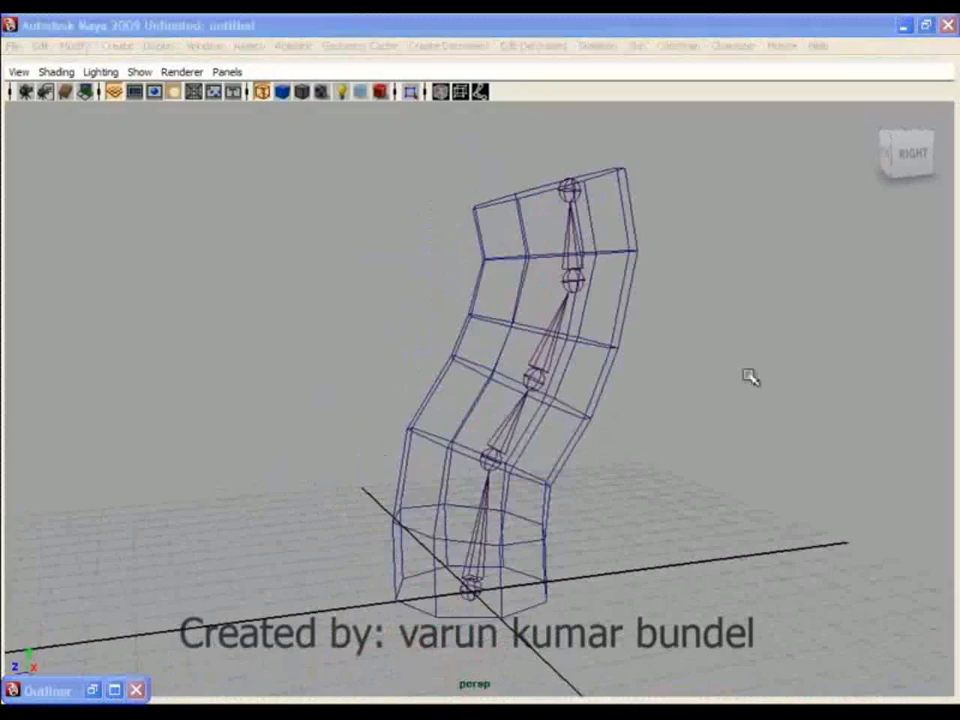
left_click_drag(750, 377, 714, 388, "alt")
key("space")
left_click_drag(643, 386, 718, 388)
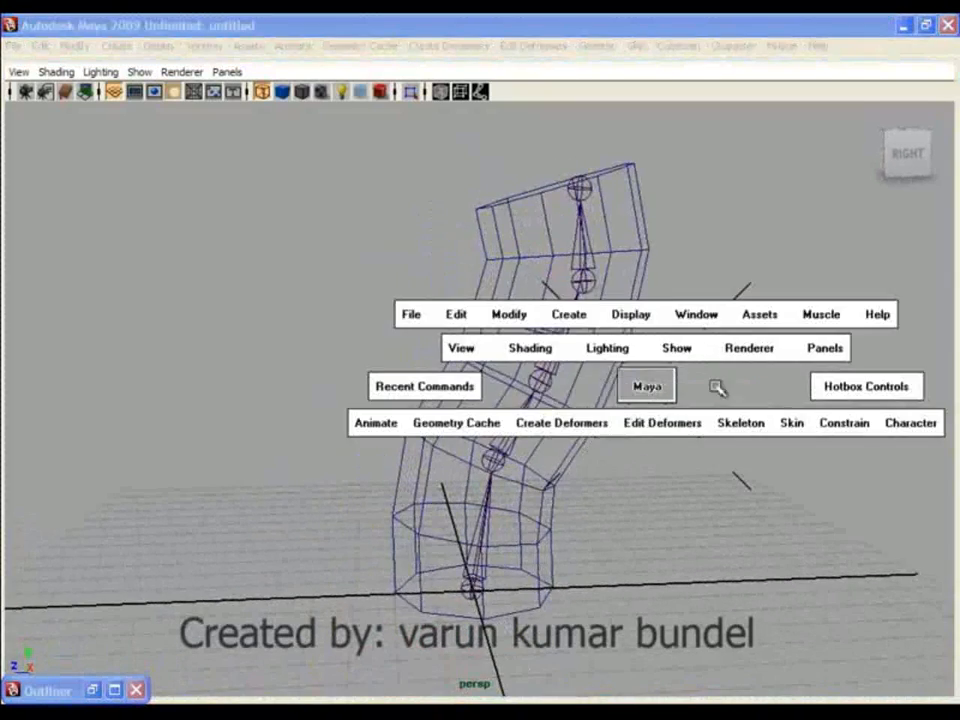
middle_click_drag(678, 448, 619, 474, "alt")
left_click(603, 488)
left_click(600, 411)
left_click(638, 350)
left_click(678, 225)
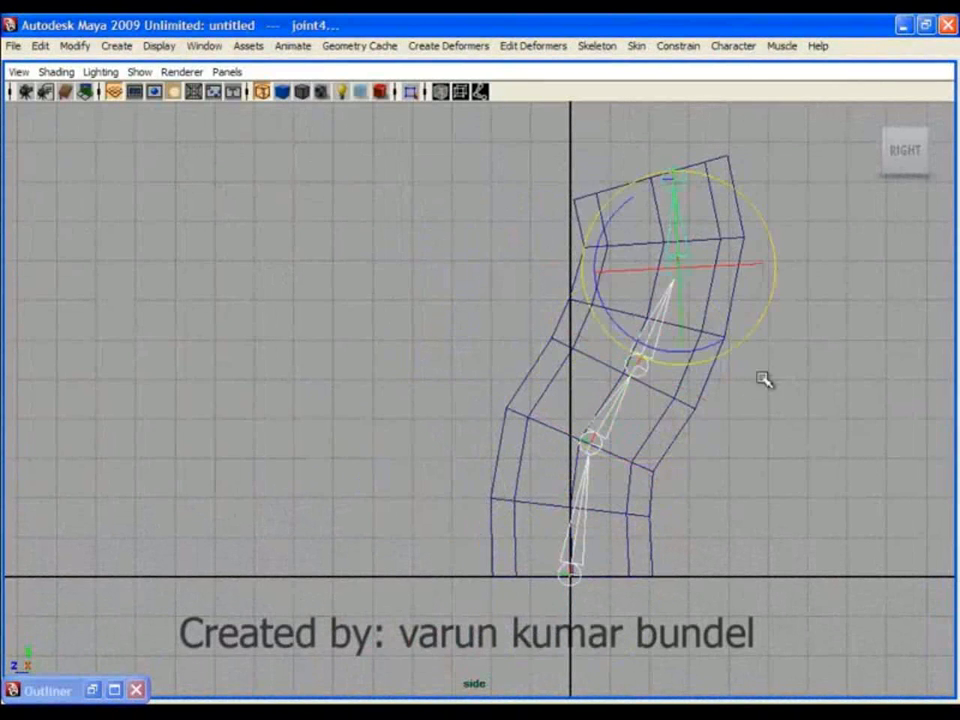
Try bending the whole chain by rotating the four selected joints together, and return them to their starting pose.
left_click_drag(664, 354, 549, 318)
right_click_drag(549, 318, 478, 339, "alt")
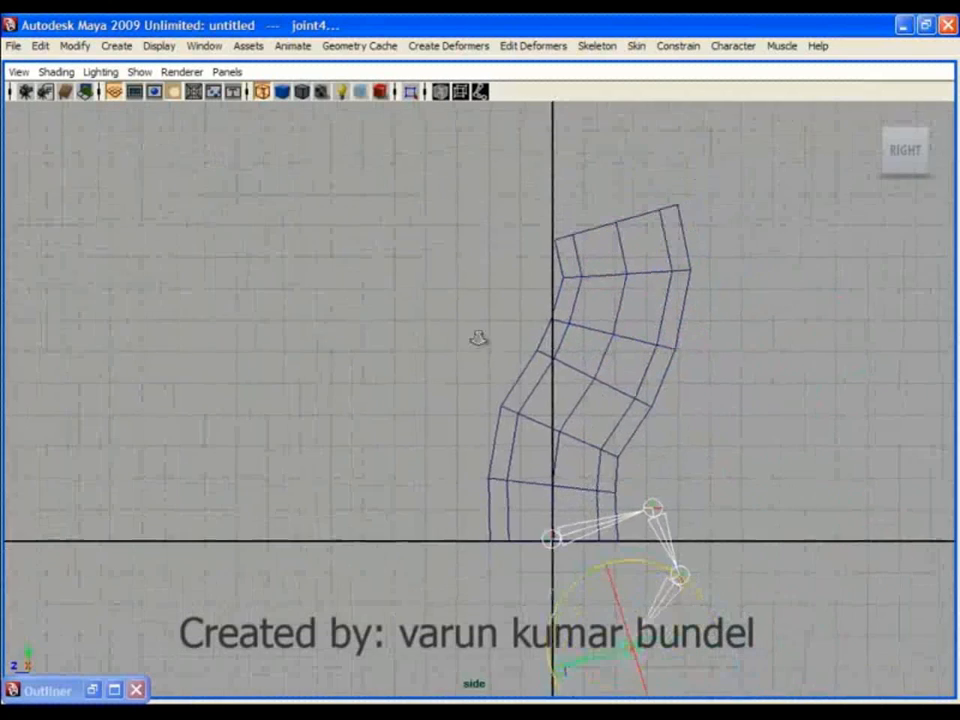
middle_click_drag(626, 435, 615, 390, "alt")
left_click_drag(646, 518, 721, 436)
Activate the Move tool and show the channel box next to the side view of the chain.
key("w")
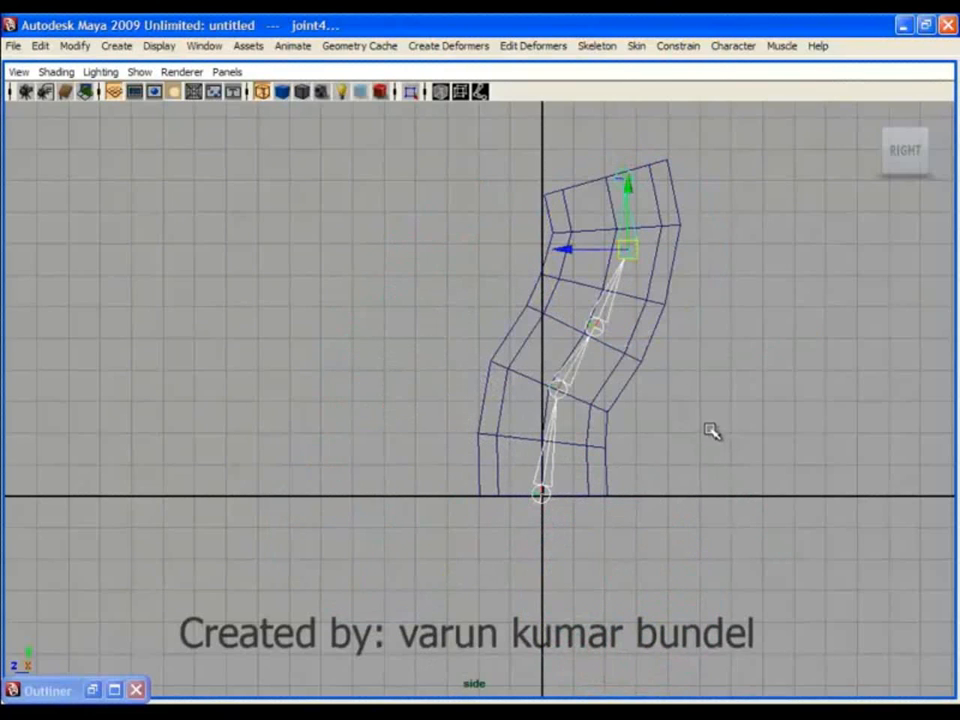
key("ctrl+a")
key("ctrl+a")
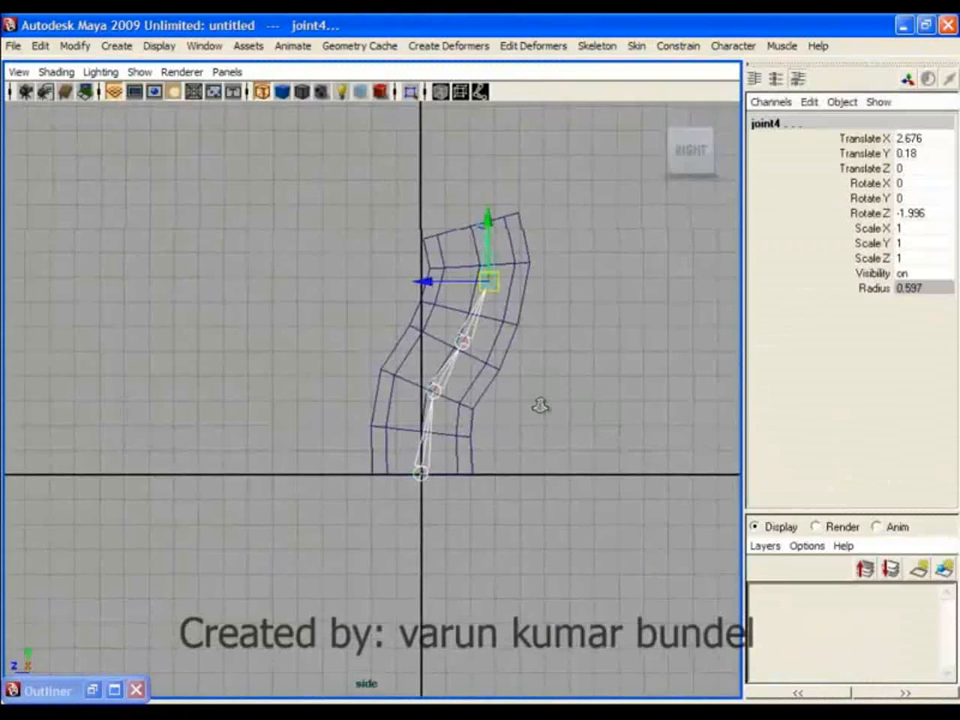
middle_click_drag(585, 478, 555, 511, "alt")
right_click_drag(440, 485, 481, 485, "alt")
Step up and down the chain through joint2, joint3 and joint4 to examine their rotate values.
left_click(428, 427)
left_click(474, 350)
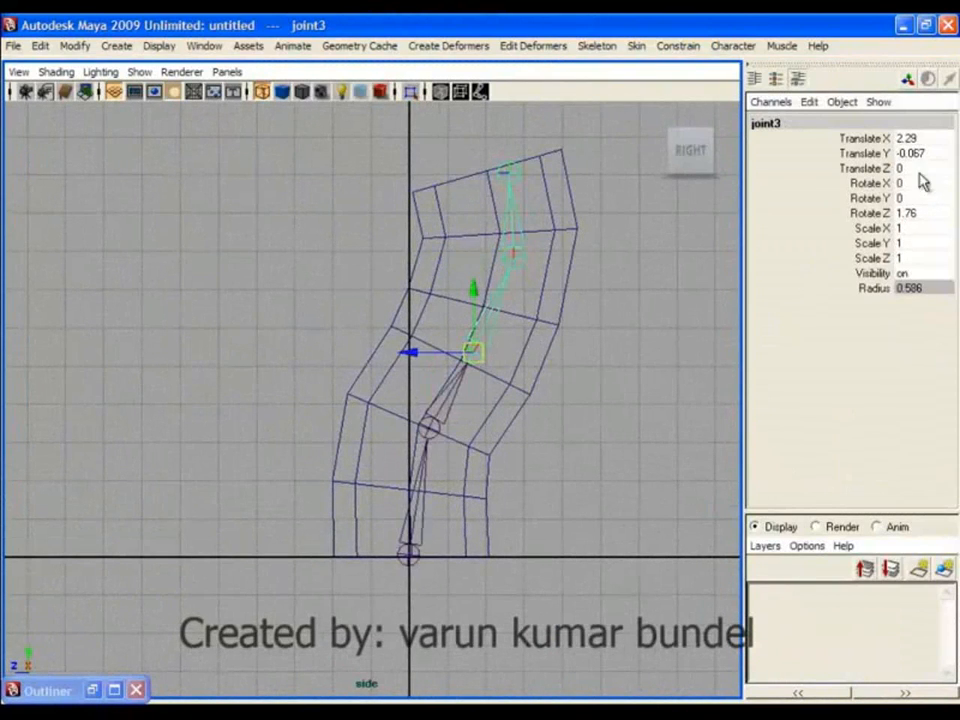
left_click(514, 257)
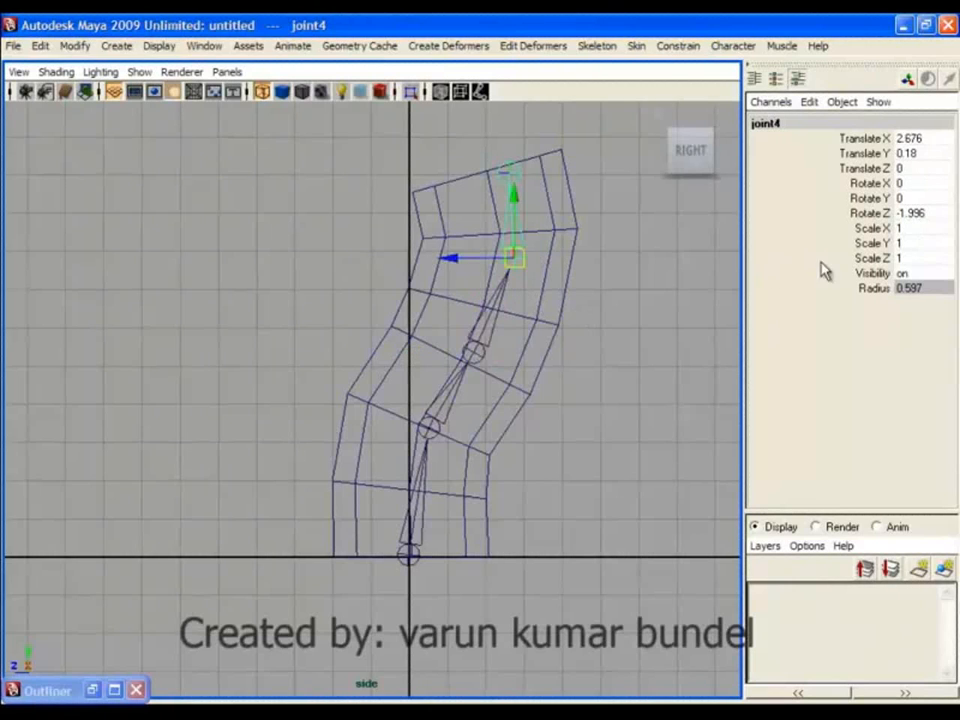
left_click(472, 340)
left_click(463, 399)
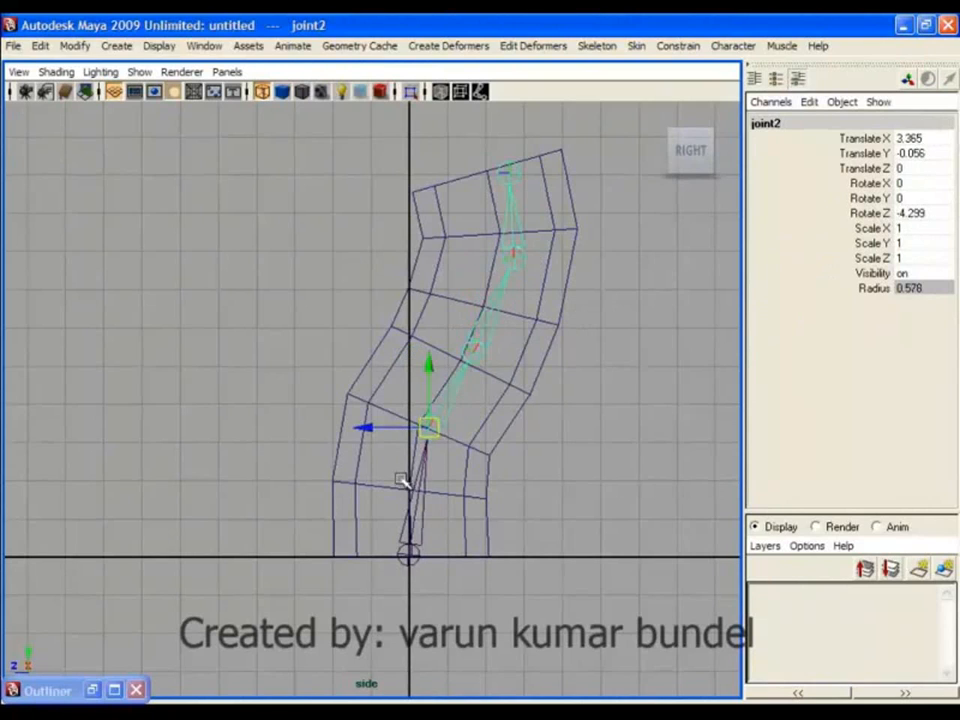
key("Up")
key("Down")
key("Down")
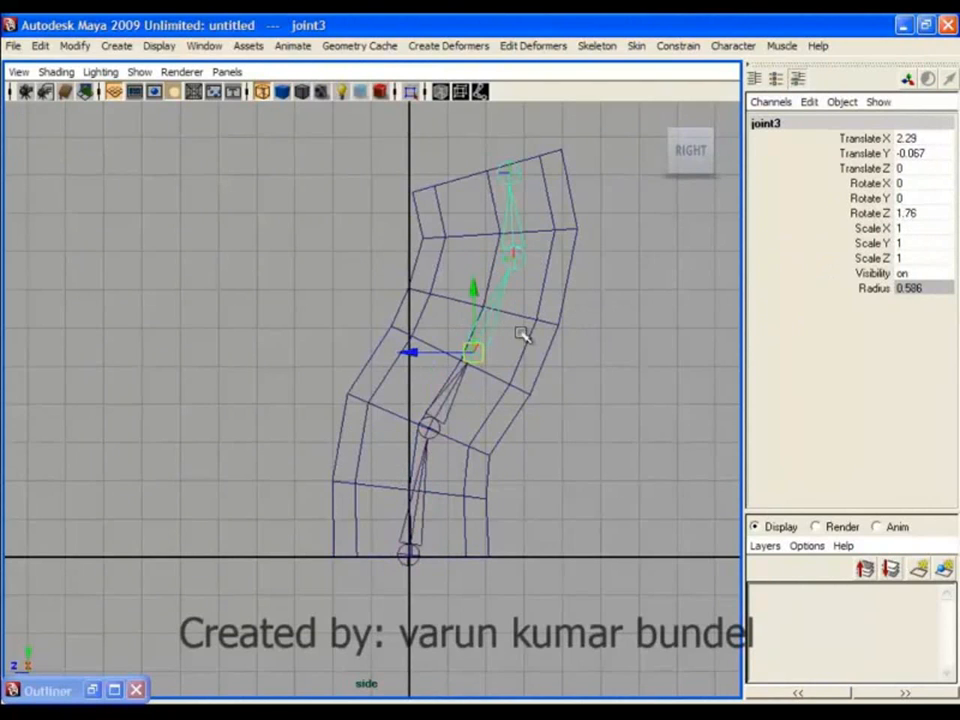
key("Down")
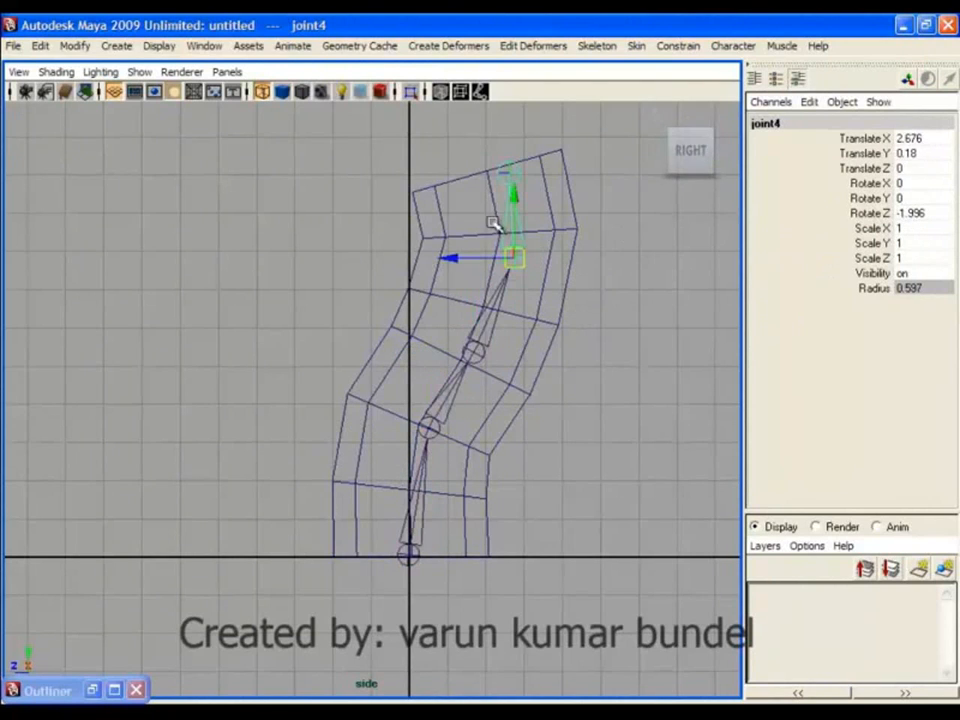
key("Up")
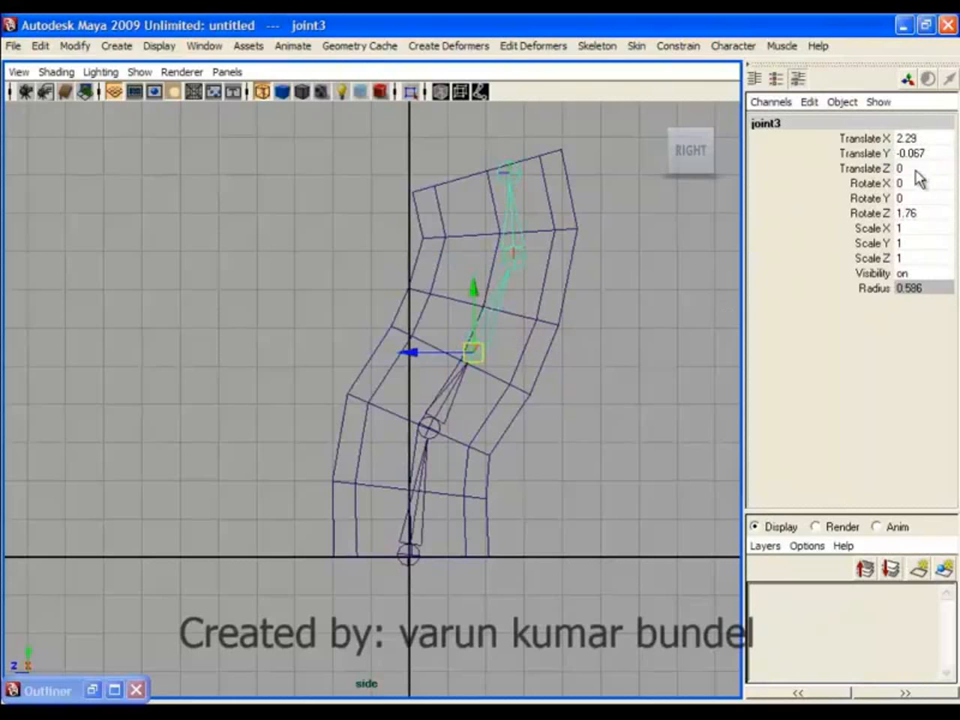
Highlight joint3's three rotate channels, and check the rotate values of joint1, joint2 and joint4 one after another.
right_click_drag(480, 386, 640, 406, "alt")
left_click_drag(920, 183, 920, 214)
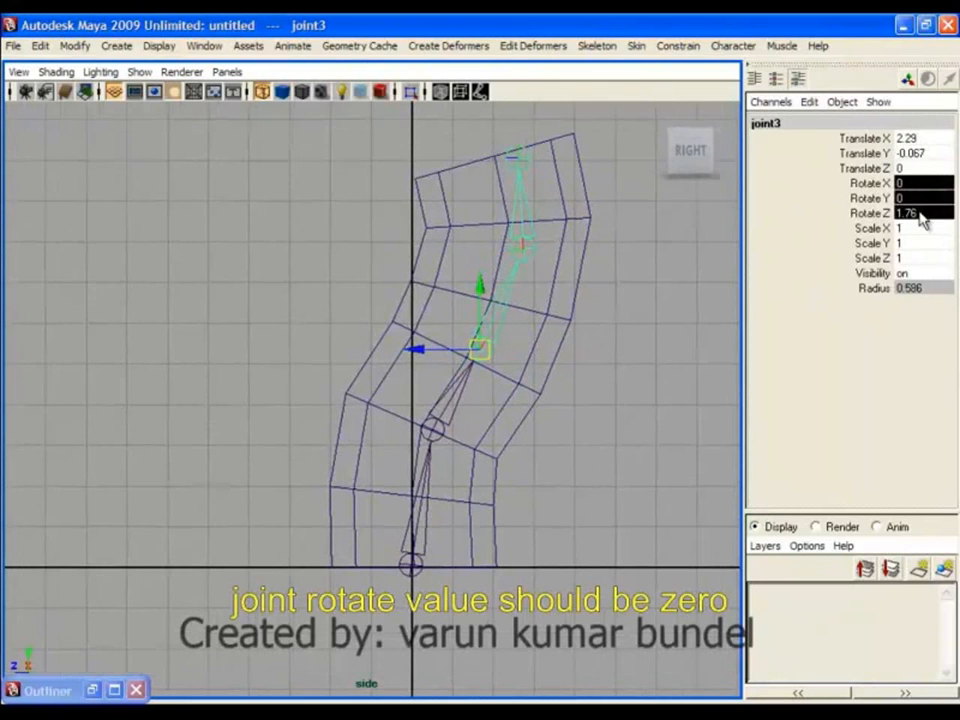
left_click(624, 437)
left_click(424, 485)
key("Down")
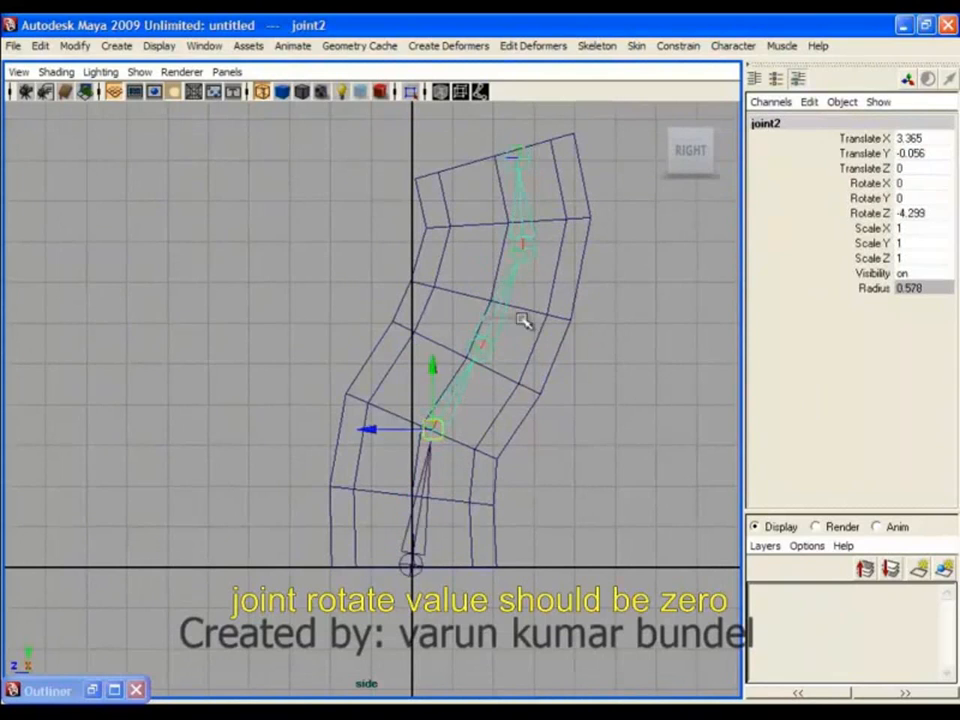
key("Down")
key("Down")
Switch to the perspective view, clear the selection and select the root joint, joint1.
key("space")
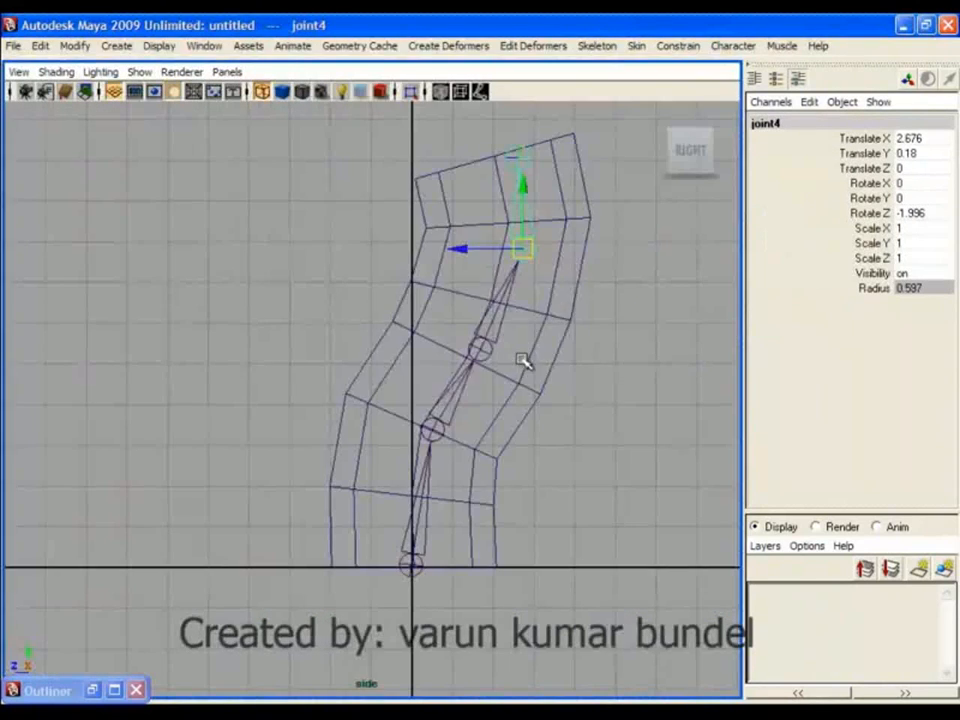
key("space")
left_click_drag(521, 360, 514, 216)
left_click(546, 378)
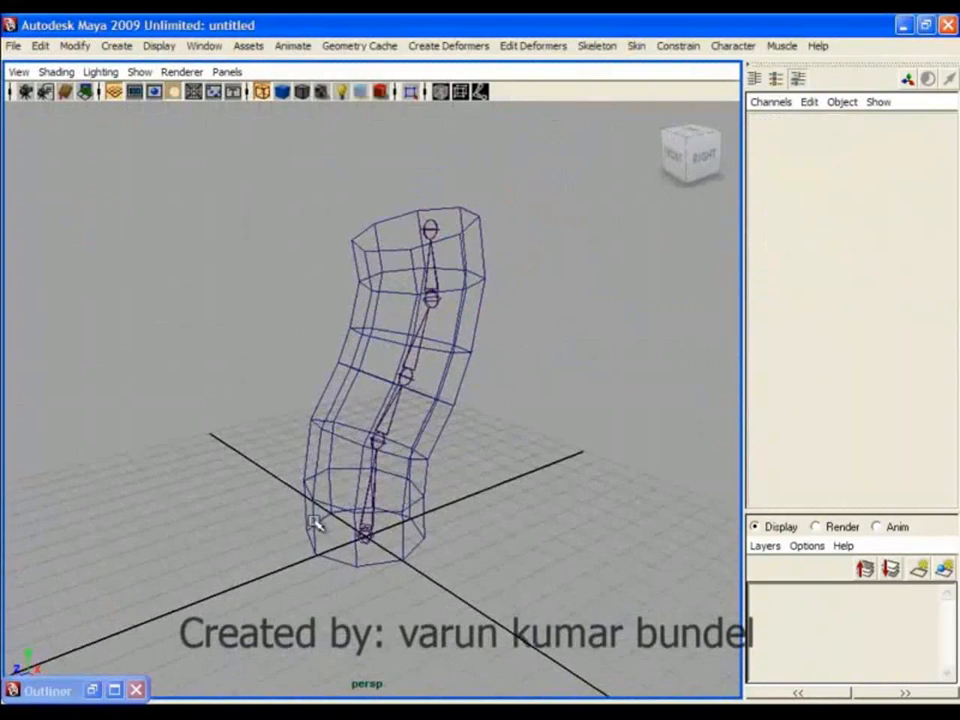
left_click(374, 513)
right_click_drag(414, 504, 512, 516, "alt")
left_click_drag(512, 516, 527, 254, "alt")
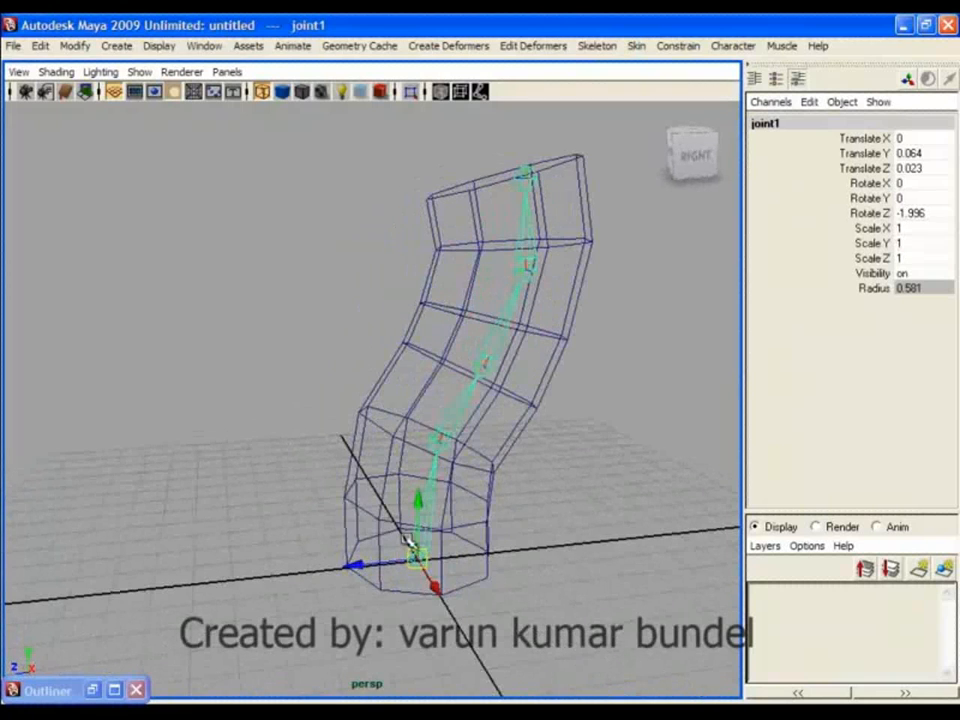
Freeze the chain's transformations from joint1 with Translate, Rotate, Scale and Joint orient enabled.
left_click(72, 46)
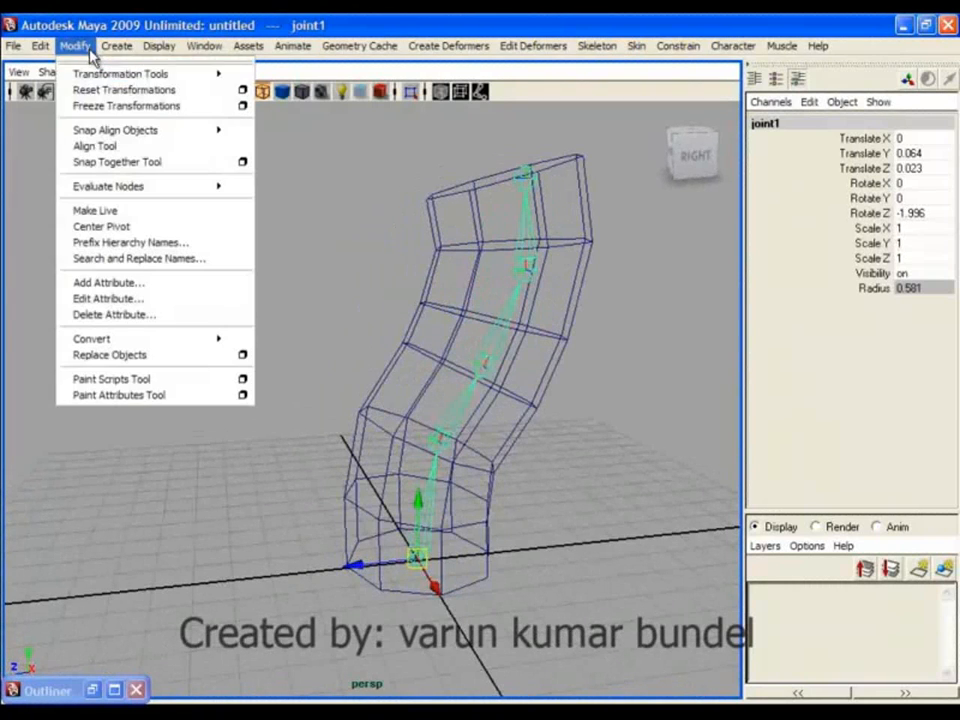
left_click(242, 105)
left_click_drag(660, 212, 303, 104)
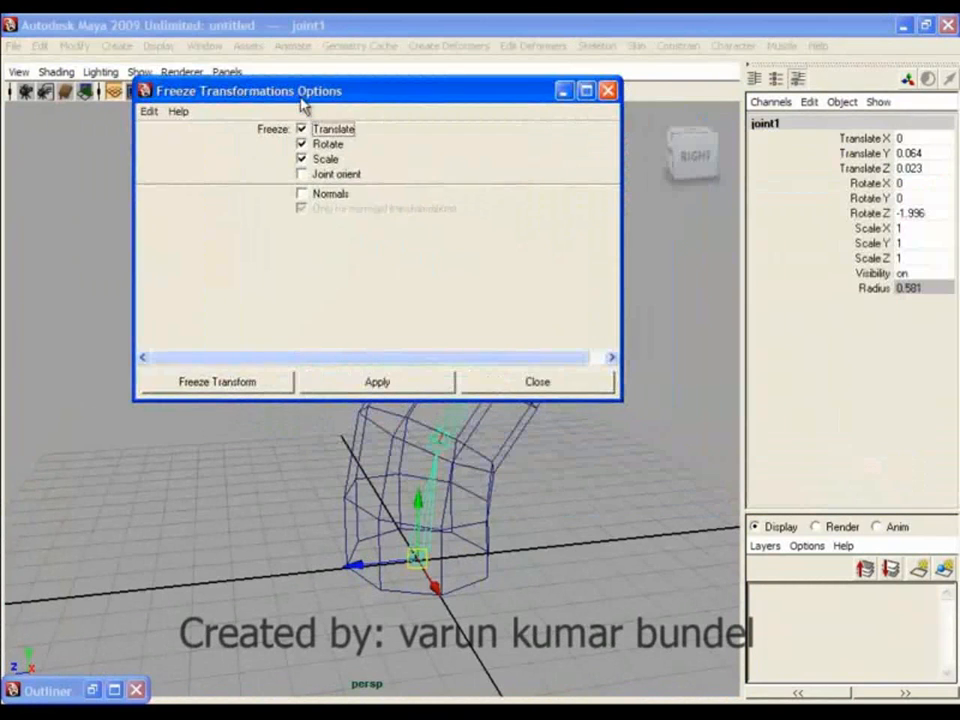
left_click(340, 175)
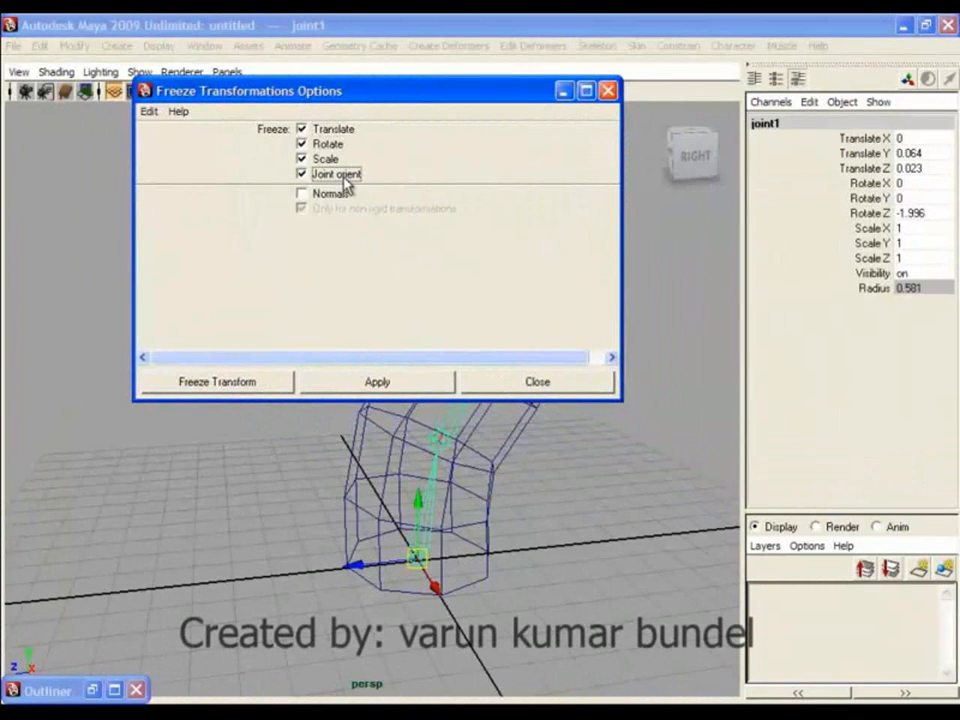
left_click_drag(410, 117, 307, 50)
left_click_drag(533, 390, 580, 455, "alt")
left_click(112, 327)
left_click_drag(154, 328, 468, 484, "alt")
Select joint2, joint3 and joint4 in the perspective and side views to check their channel values after freezing.
left_click(424, 419)
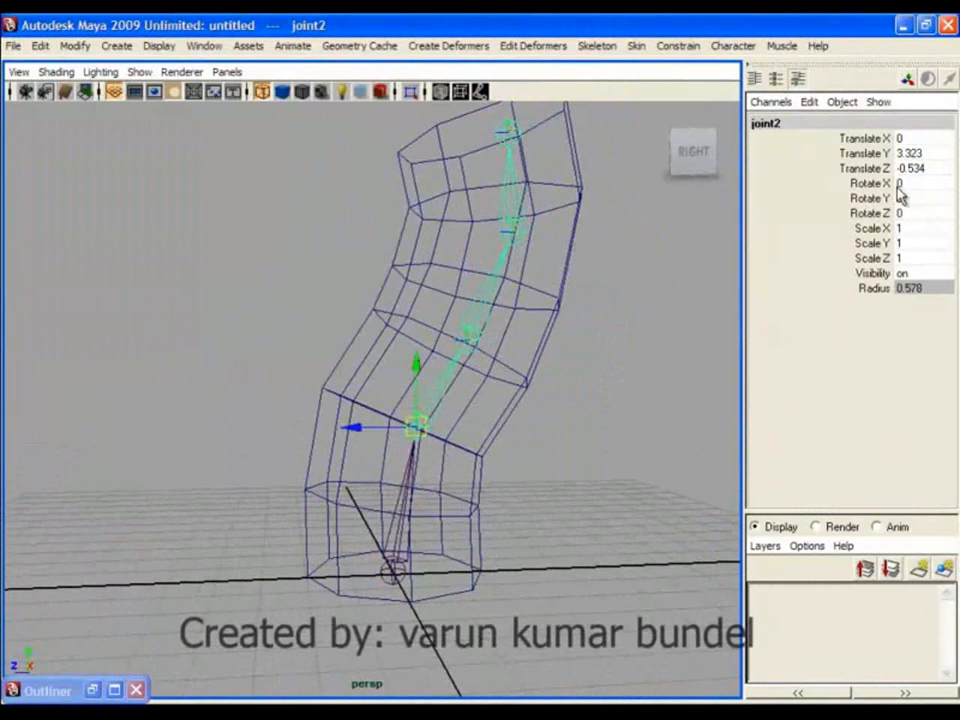
left_click(478, 331)
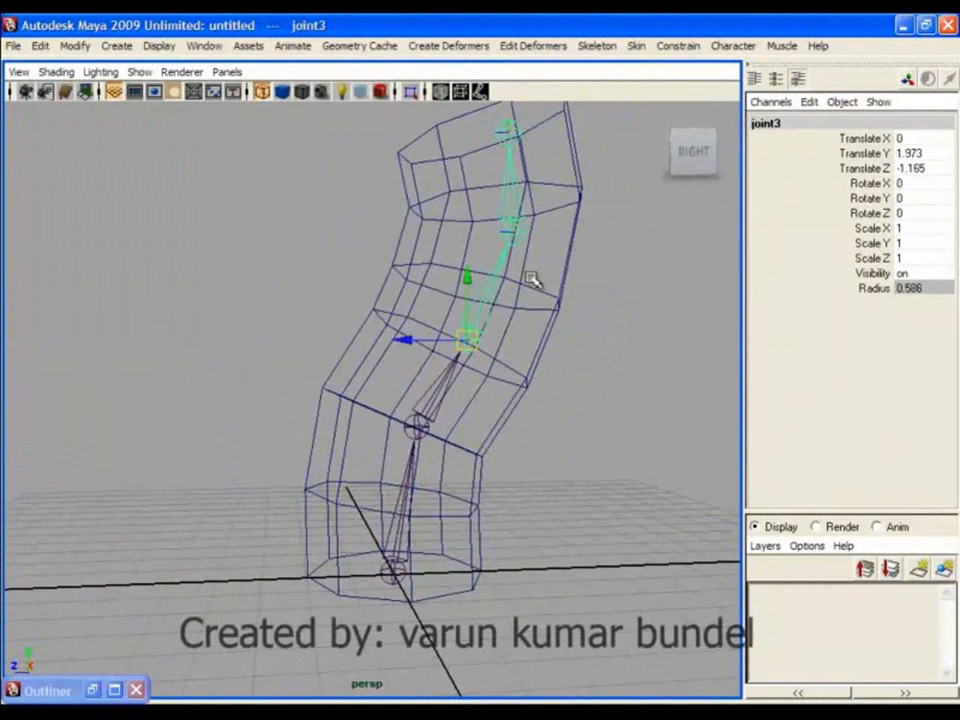
left_click(518, 228)
key("space")
key("space")
right_click_drag(449, 439, 592, 335, "alt")
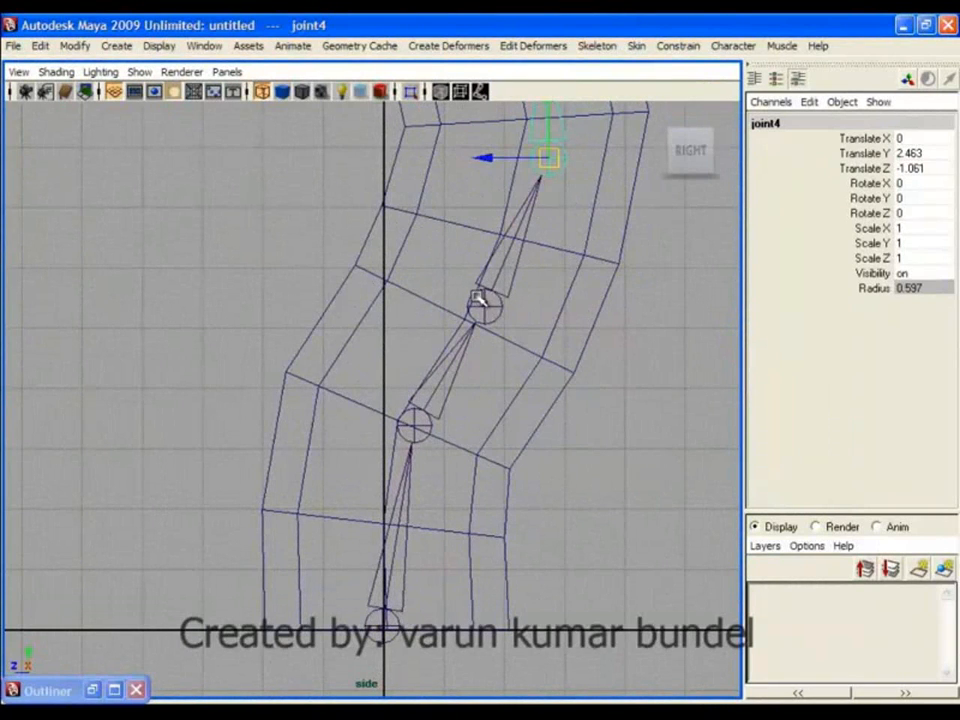
key("Up")
key("Up")
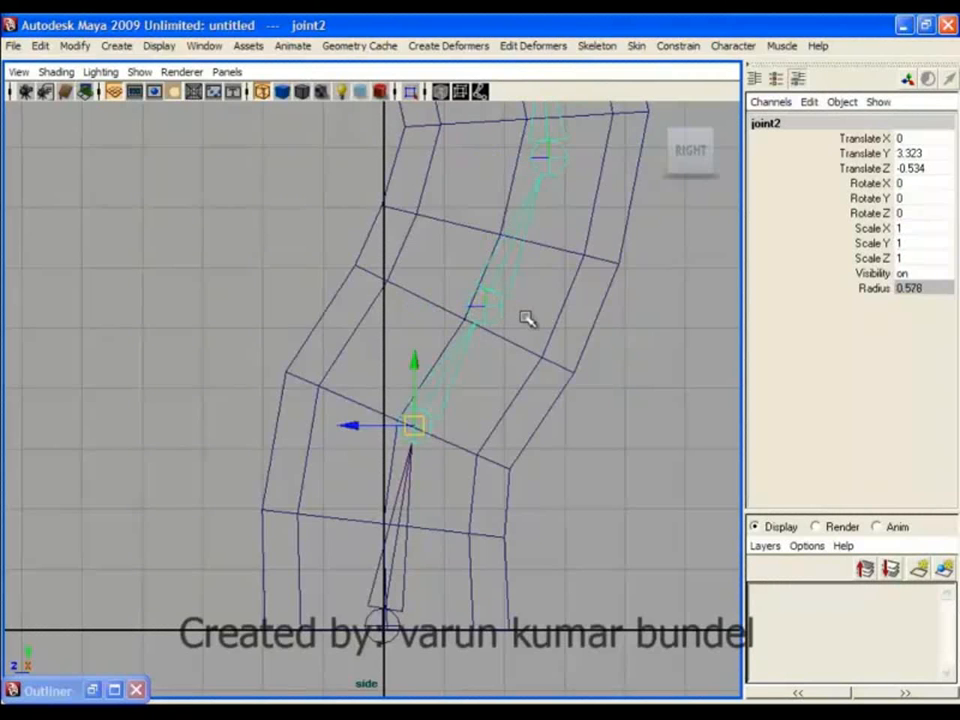
Examine the joints along the chain closely in the side view, from joint1 up to the upper bends.
key("Up")
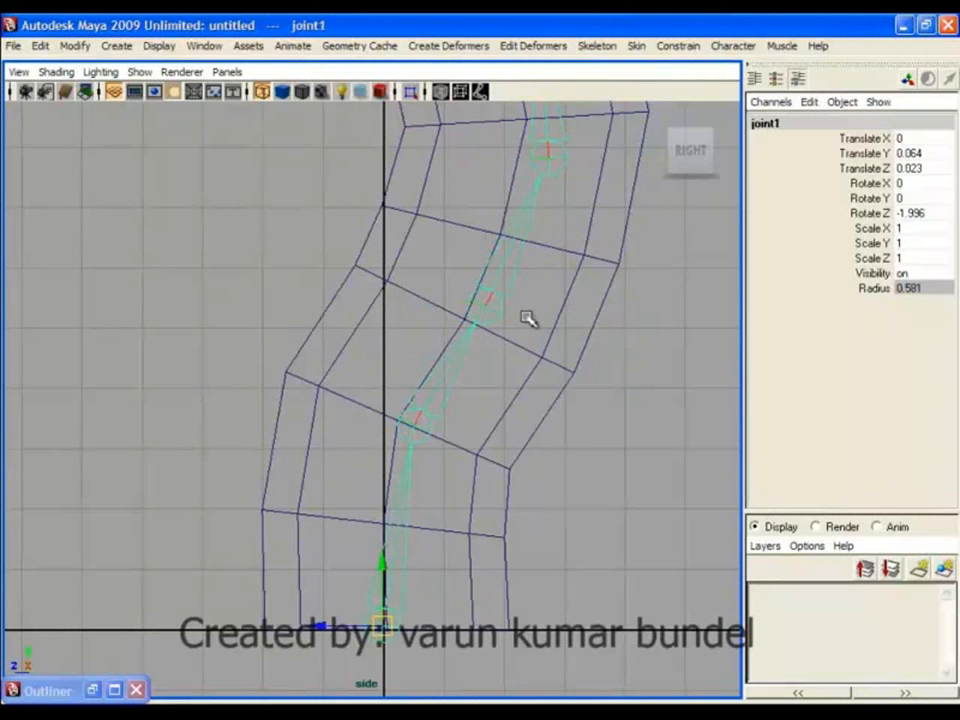
left_click(530, 315)
right_click_drag(488, 320, 588, 468, "alt")
middle_click_drag(588, 468, 555, 487, "alt")
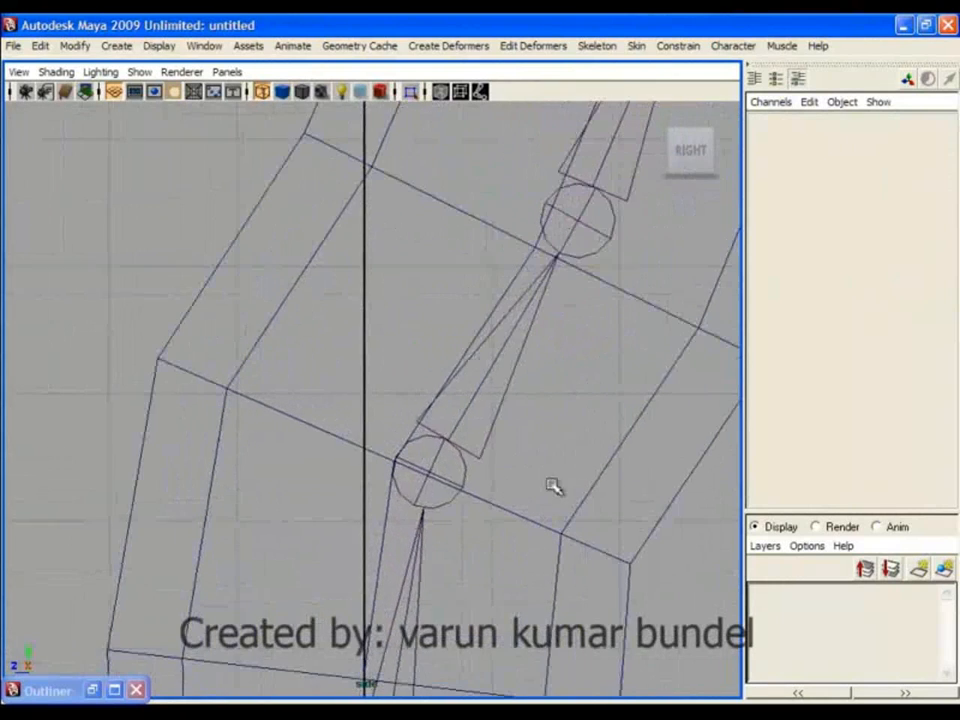
middle_click_drag(598, 212, 520, 478, "alt")
middle_click_drag(638, 179, 591, 411, "alt")
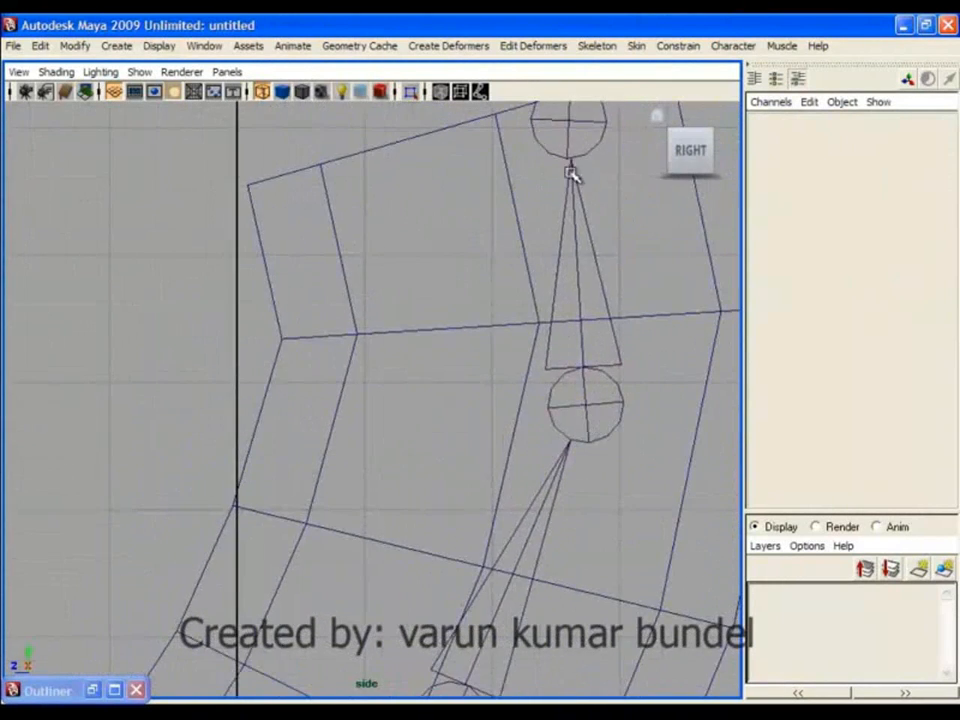
right_click_drag(572, 387, 448, 373, "alt")
middle_click_drag(468, 636, 529, 470, "alt")
right_click_drag(529, 470, 569, 524, "alt")
Select the root joint, joint1, and try freezing the chain's transformations.
left_click(405, 545)
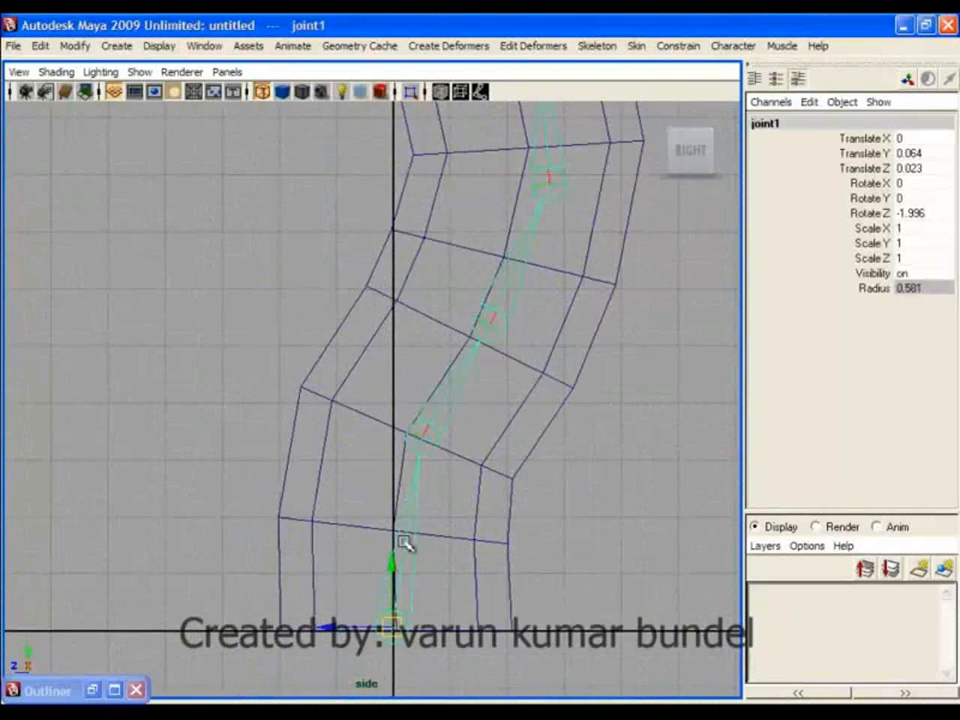
left_click(70, 46)
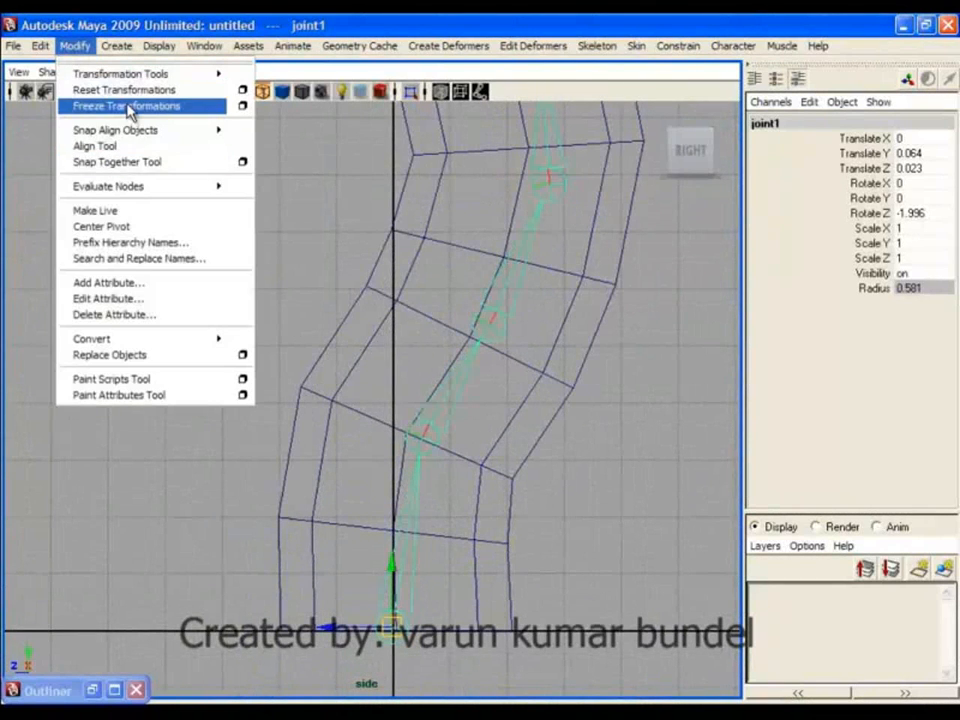
left_click(128, 106)
Display the joints' local rotation axes in the perspective view and examine their directions after freezing.
scroll(446, 476, "up", 2)
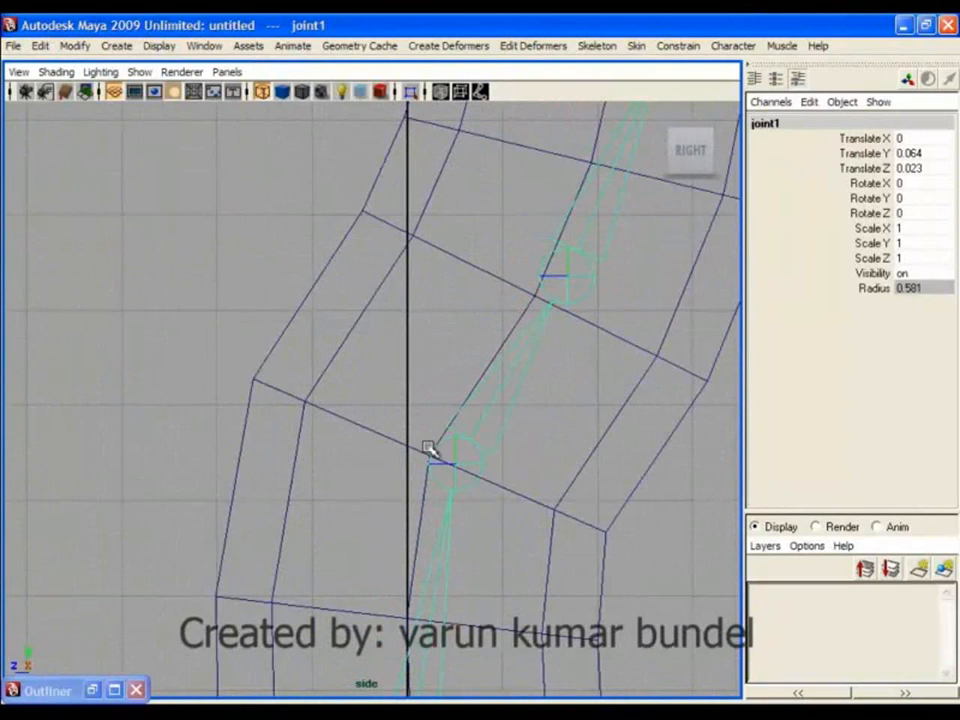
key("space")
key("space")
left_click_drag(508, 354, 482, 514, "alt")
left_click(538, 426)
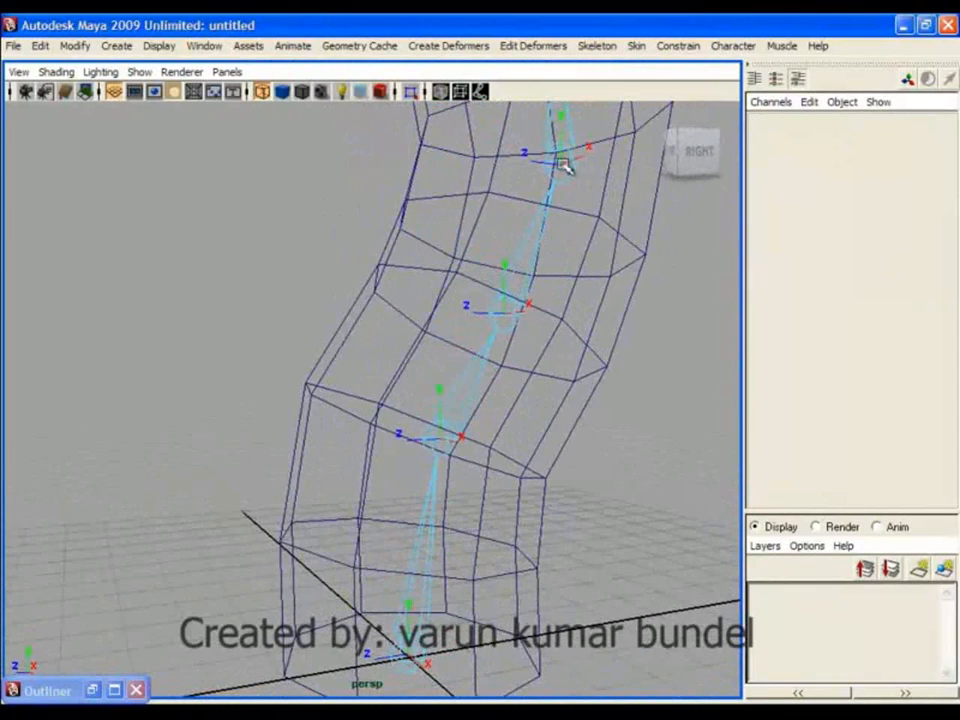
left_click_drag(563, 108, 447, 422, "alt")
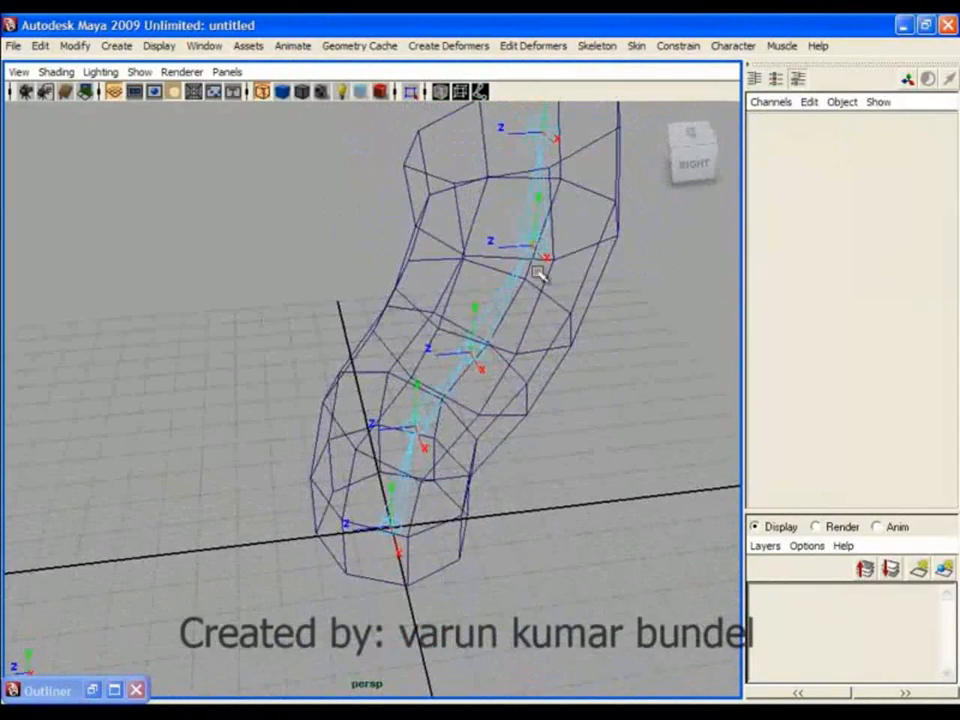
key("F8")
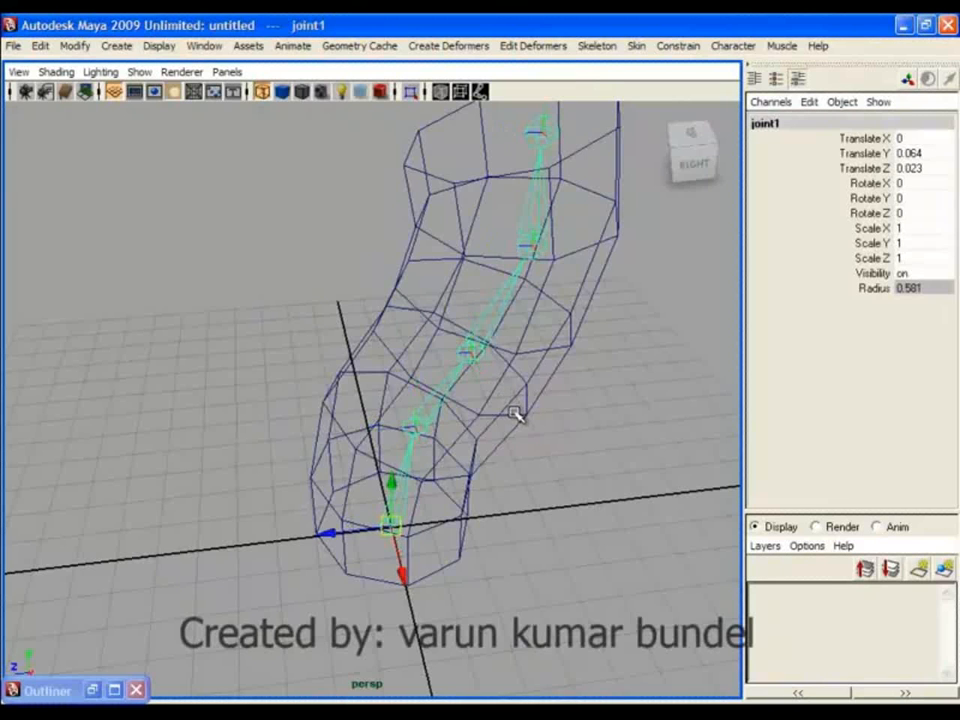
Undo the freeze and examine the chain's joints in the side view, from the base to the upper end.
left_click_drag(491, 467, 506, 450, "alt")
key("F8")
left_click_drag(421, 398, 540, 456, "alt")
key("space")
right_click_drag(540, 456, 493, 373, "alt")
middle_click_drag(480, 338, 439, 110, "alt")
right_click_drag(420, 370, 474, 414, "alt")
middle_click_drag(474, 414, 396, 569, "alt")
middle_click_drag(388, 492, 395, 655, "alt")
middle_click_drag(514, 222, 316, 683, "alt")
right_click_drag(585, 361, 480, 289, "alt")
Examine how the joints' original local axes align with the bones in the perspective view.
key("space")
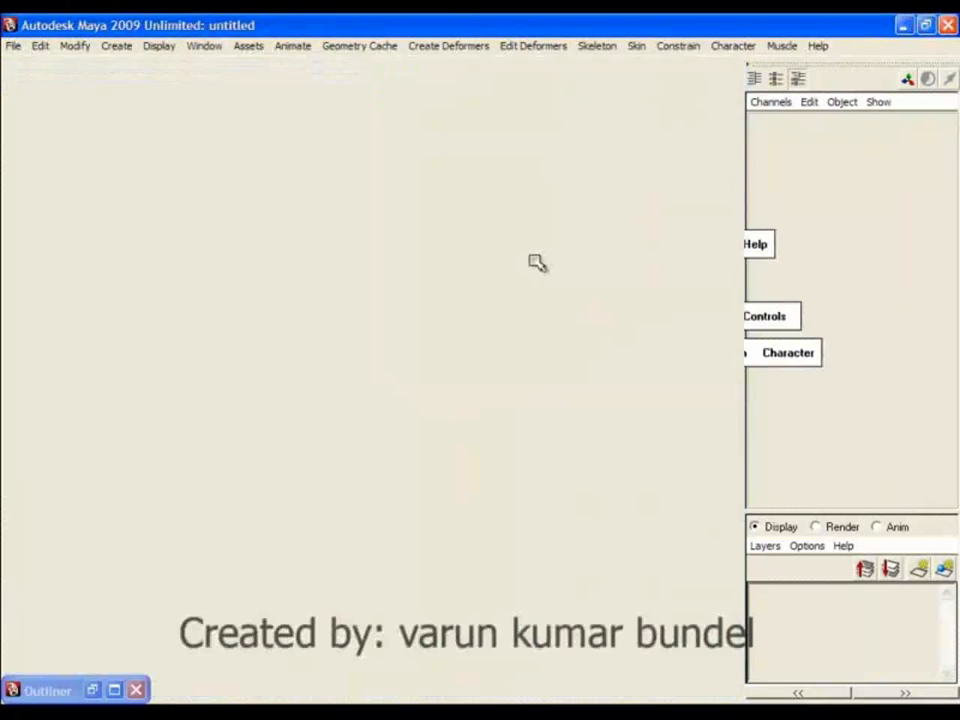
key("space")
left_click_drag(572, 353, 570, 215)
left_click_drag(484, 411, 527, 443, "alt")
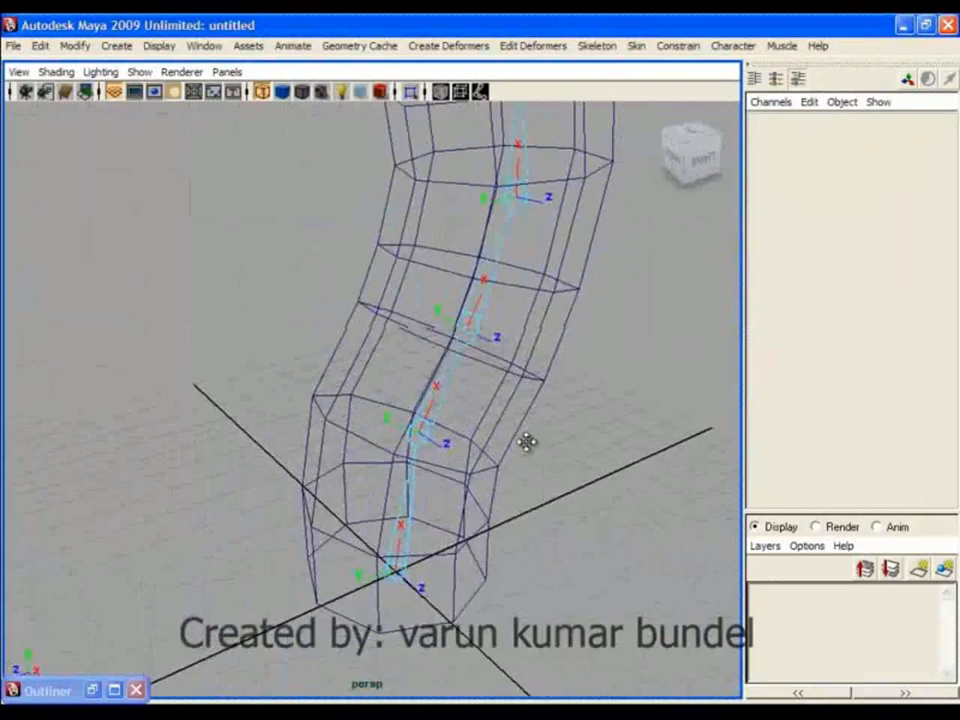
middle_click_drag(527, 443, 524, 462, "alt")
Freeze the chain's transformations from joint1 and check the local rotation axes in the perspective view.
key("F8")
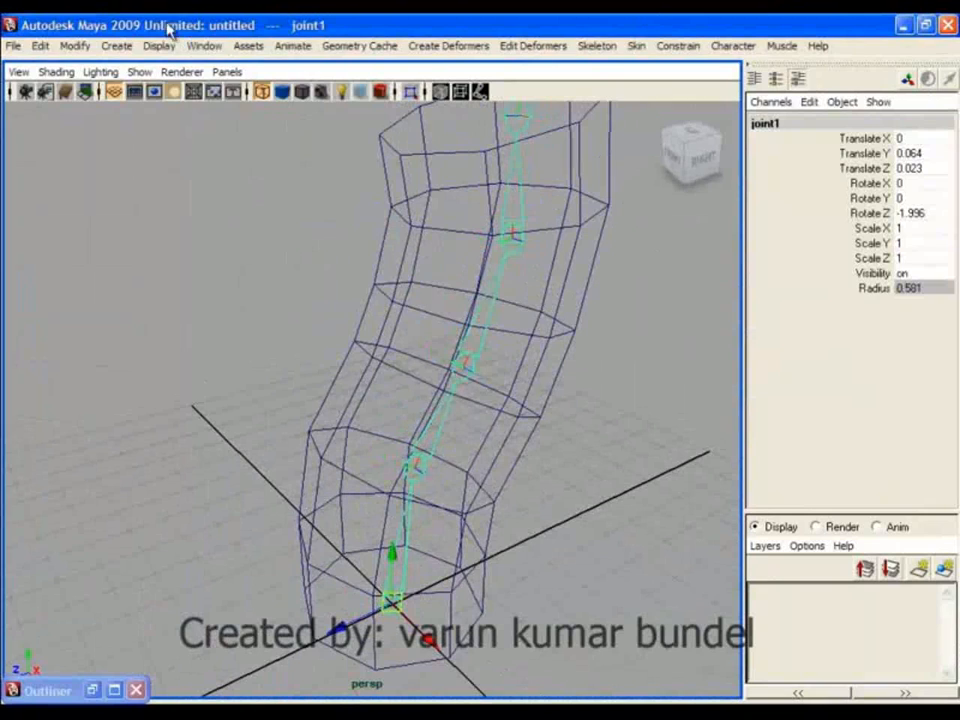
left_click(74, 46)
left_click(111, 107)
left_click_drag(240, 276, 525, 411, "alt")
key("F8")
key("F8")
left_click_drag(600, 410, 590, 300, "alt")
Orient the chain from joint1 with XYZ orientation and +y second axis, including child joints and local scale axes.
left_click(612, 50)
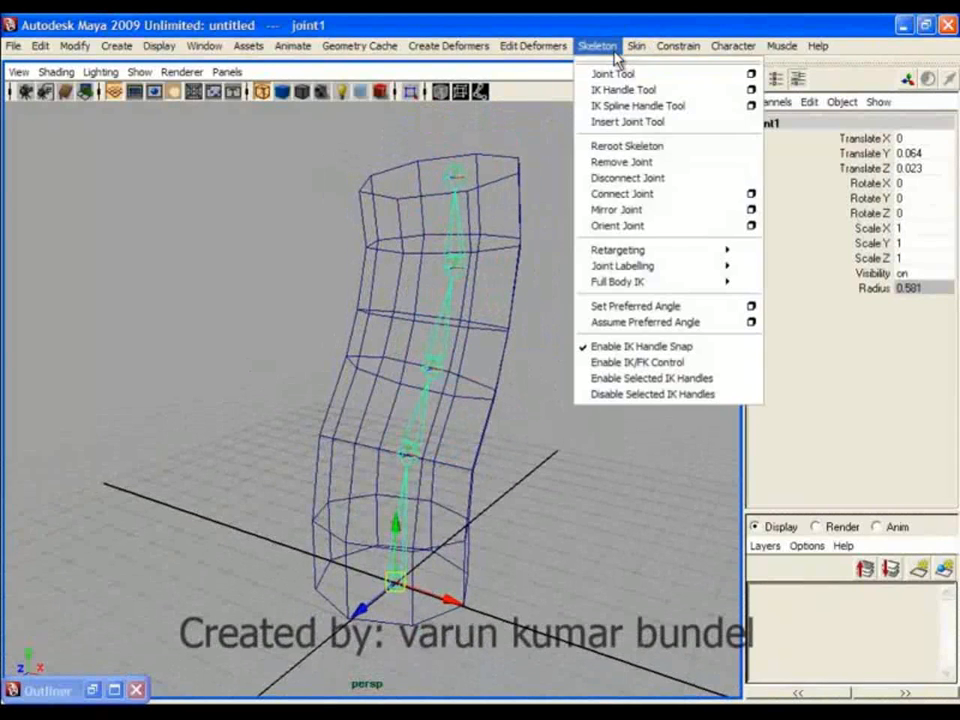
left_click(751, 226)
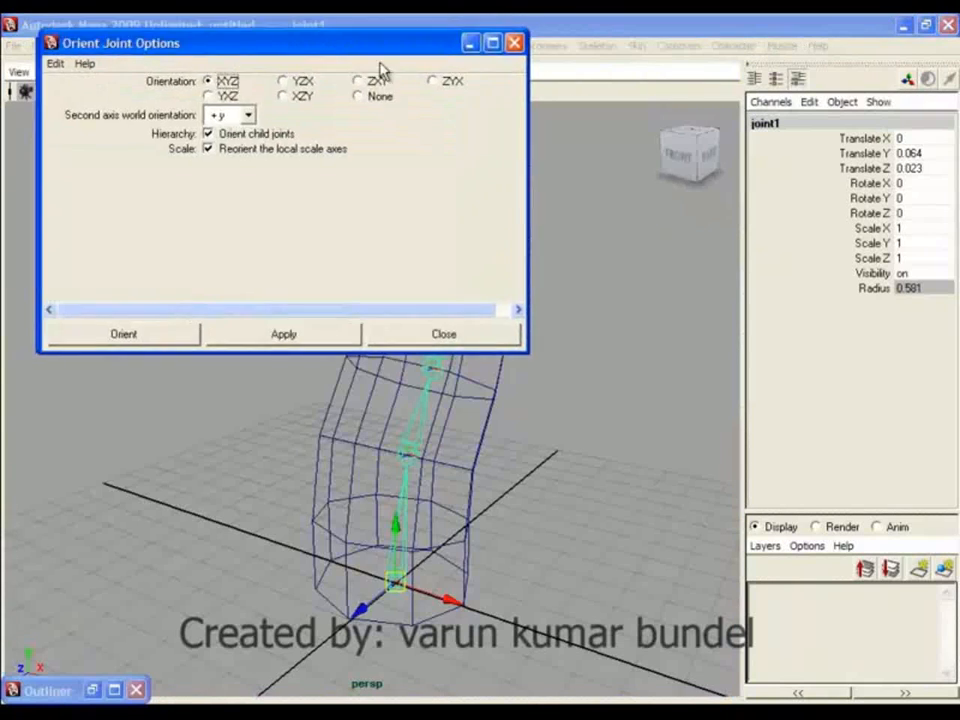
left_click_drag(363, 49, 804, 228)
left_click_drag(431, 300, 386, 351, "alt")
right_click_drag(386, 351, 621, 311, "alt")
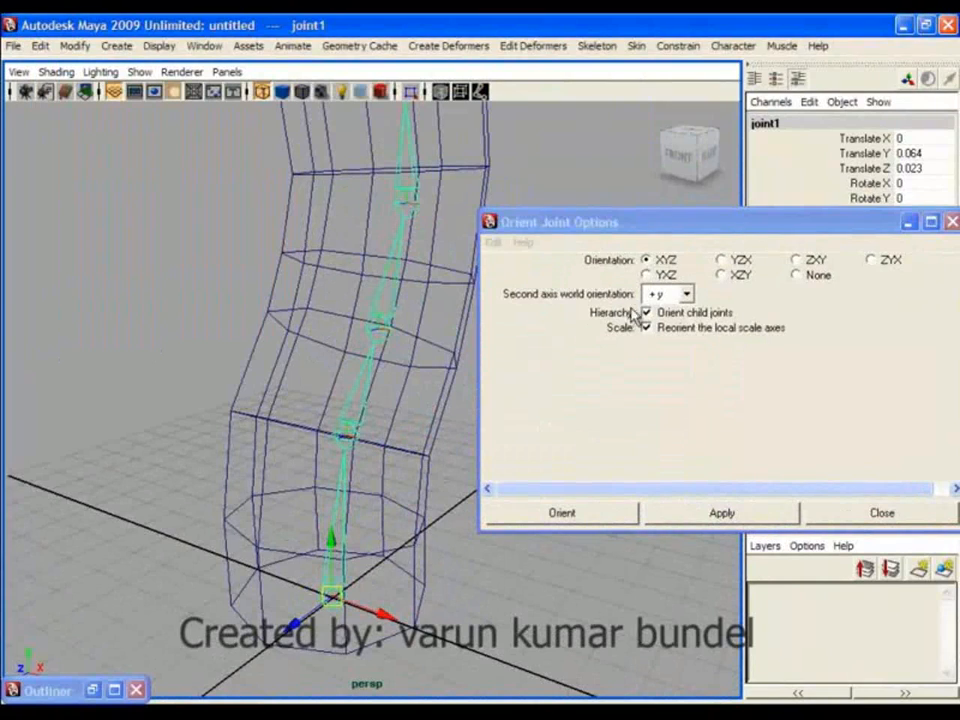
left_click_drag(648, 238, 672, 233)
left_click(620, 513)
Examine the reoriented joints in the side view and check the channel values of joint2 and joint3.
left_click_drag(585, 501, 587, 464, "alt")
key("space")
right_click_drag(505, 442, 514, 508, "alt")
middle_click_drag(514, 508, 568, 358, "alt")
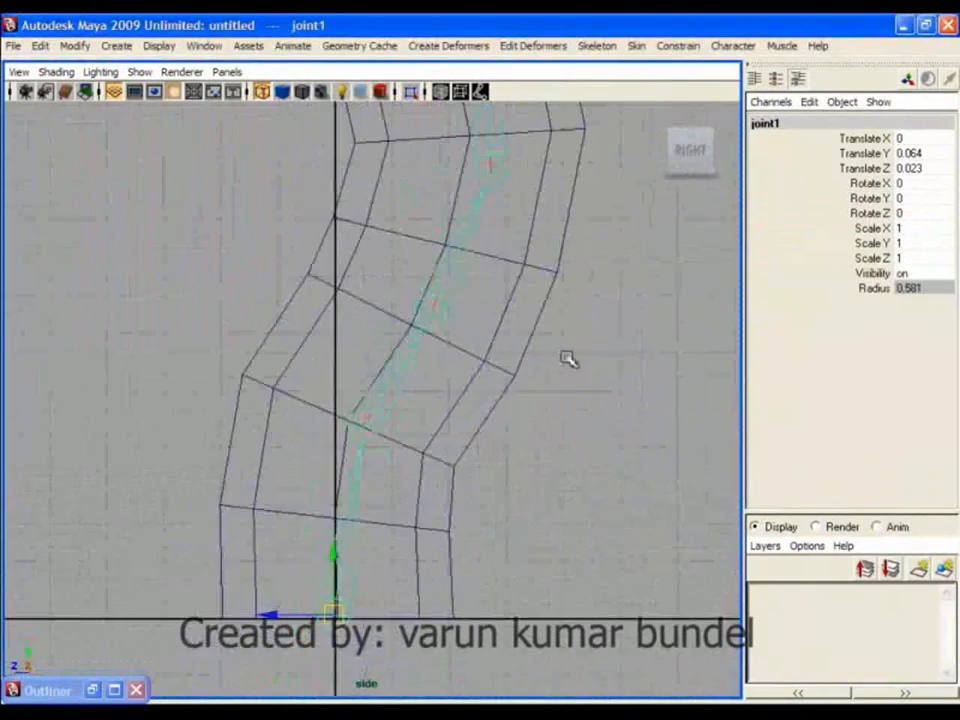
right_click_drag(568, 358, 398, 507, "alt")
left_click_drag(470, 275, 527, 280)
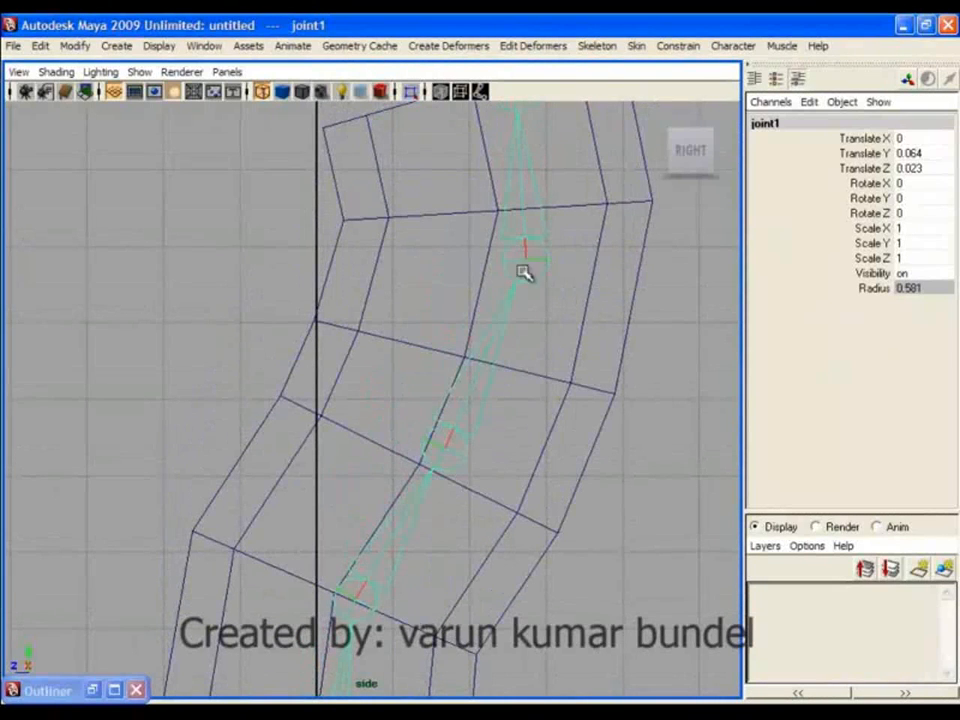
middle_click_drag(352, 643, 403, 593, "alt")
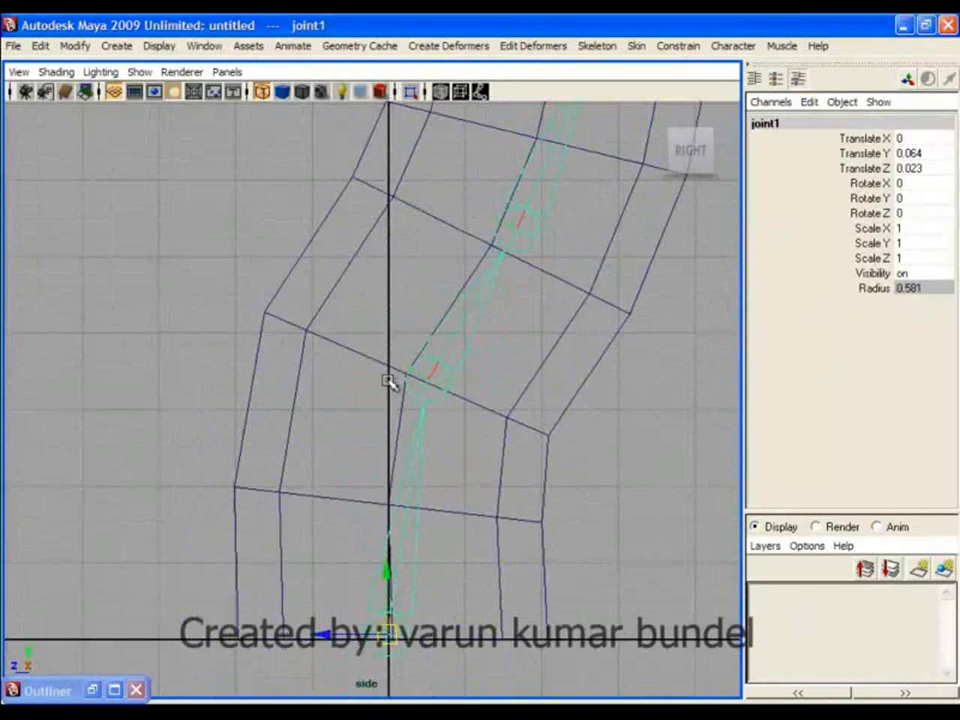
key("Down")
key("Down")
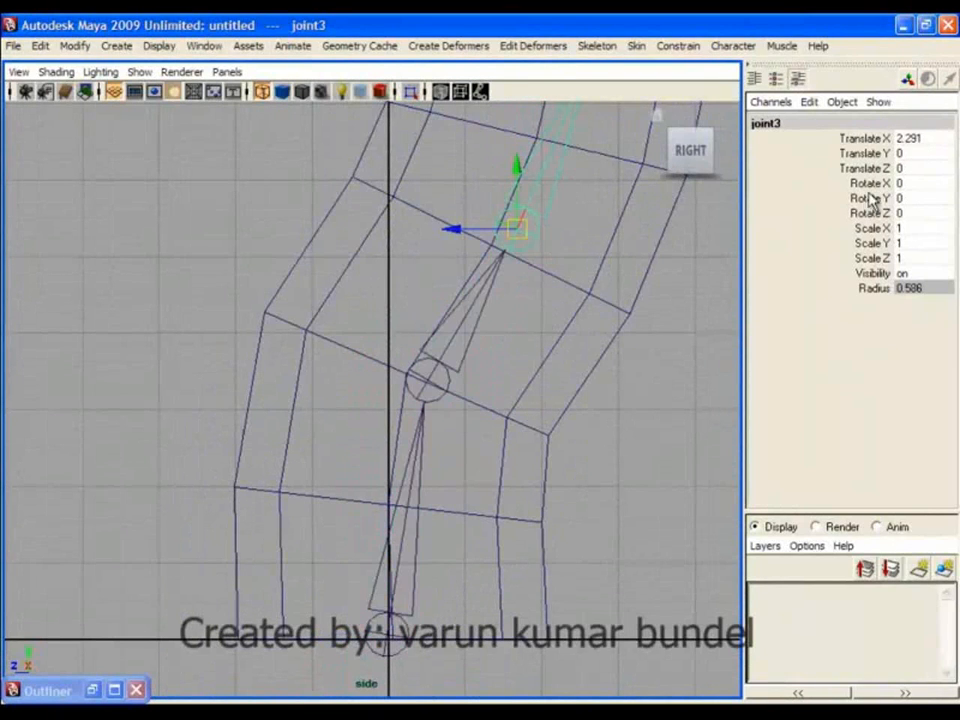
Return to the perspective view with joint1 selected and display the local axes to compare their directions along the chain.
key("space")
right_click_drag(582, 300, 522, 317, "alt")
key("space")
left_click_drag(567, 291, 562, 213)
left_click_drag(467, 383, 484, 405, "alt")
left_click_drag(285, 517, 444, 510)
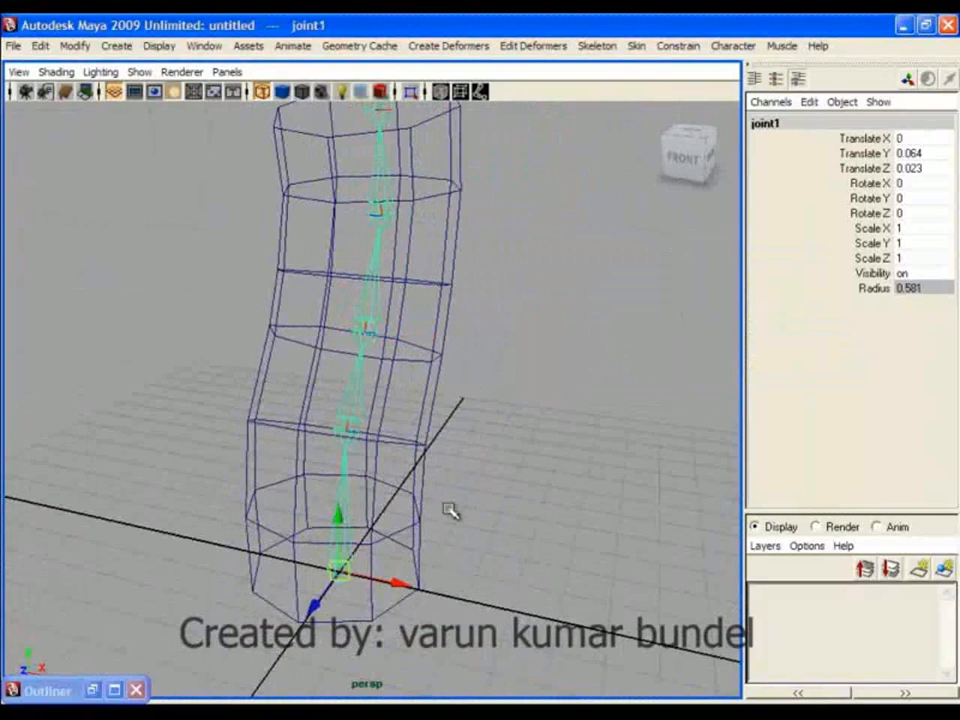
left_click(522, 453)
left_click_drag(466, 436, 470, 333, "alt")
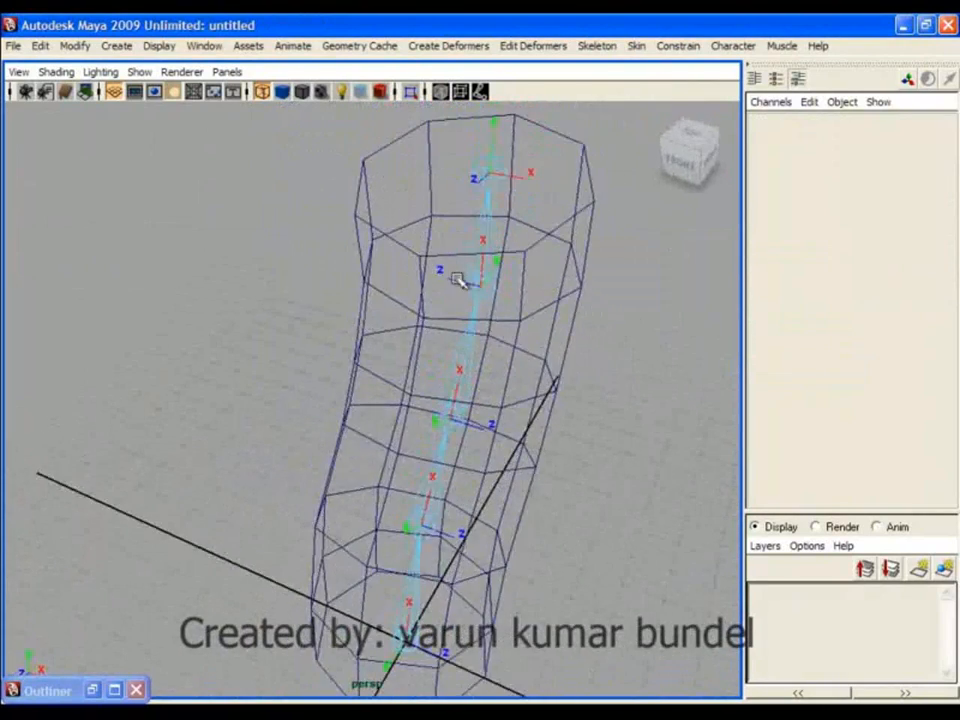
left_click_drag(465, 286, 485, 357, "alt")
Return to object selection and pick joints along the chain in the perspective view, ending with the root joint, joint1.
key("F8")
left_click_drag(585, 540, 510, 511, "alt")
left_click_drag(530, 420, 398, 425, "alt")
left_click(394, 422)
left_click(428, 364)
left_click(357, 592)
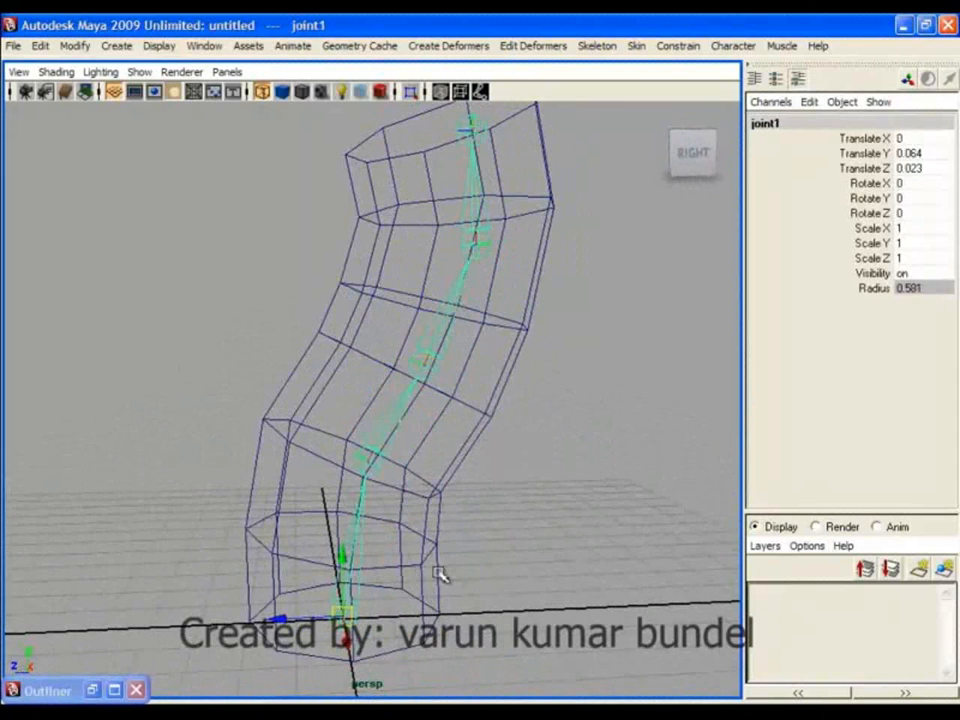
Freeze the reoriented chain's transformations from joint1 and check the axes in the side and perspective views.
left_click_drag(424, 432, 493, 440, "alt")
left_click_drag(534, 570, 320, 503, "alt")
left_click_drag(486, 527, 237, 362, "alt")
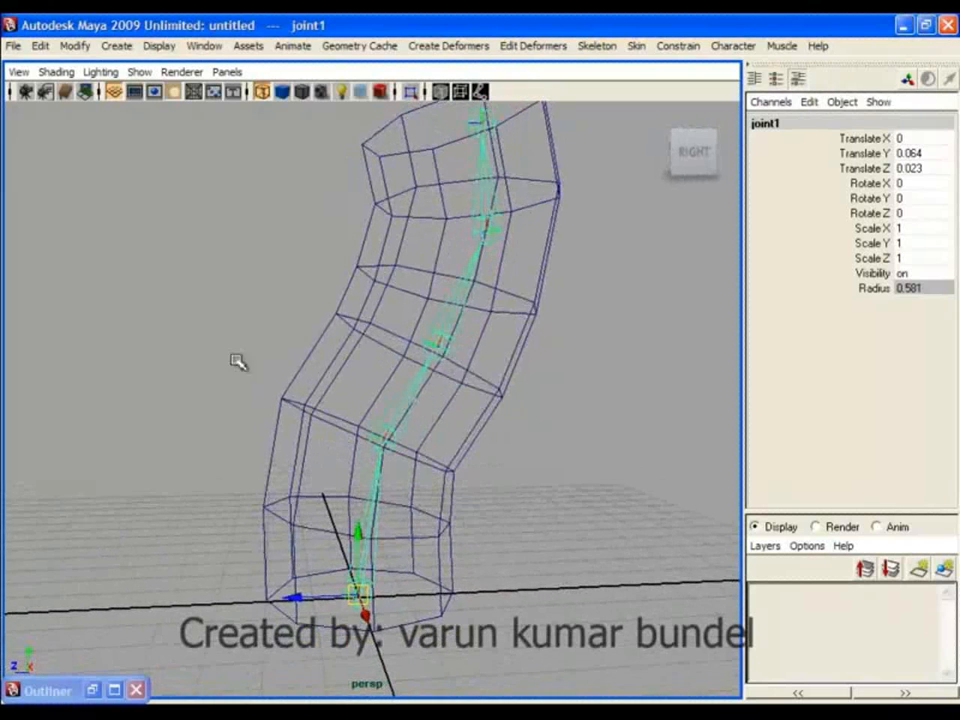
left_click(78, 46)
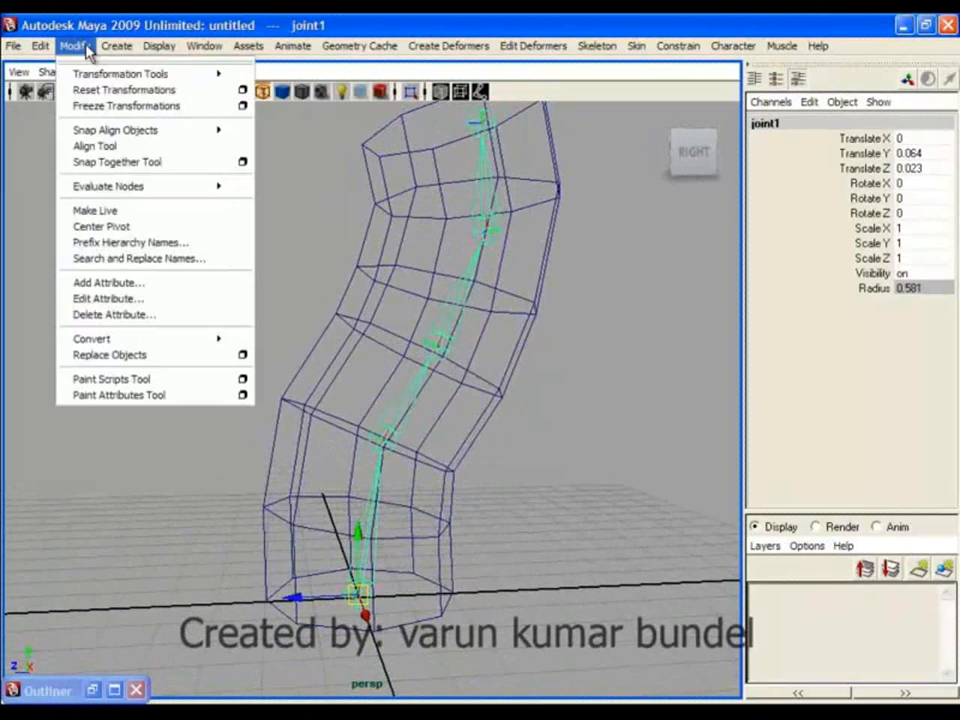
left_click(128, 106)
key("space")
left_click_drag(381, 356, 495, 365)
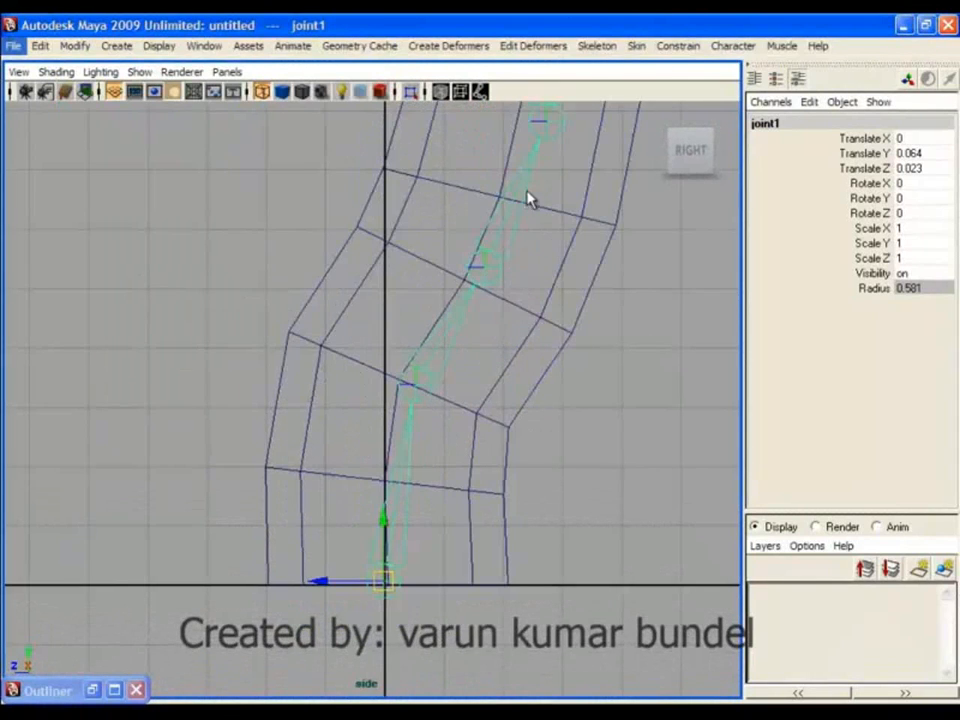
key("space")
left_click_drag(508, 279, 465, 321)
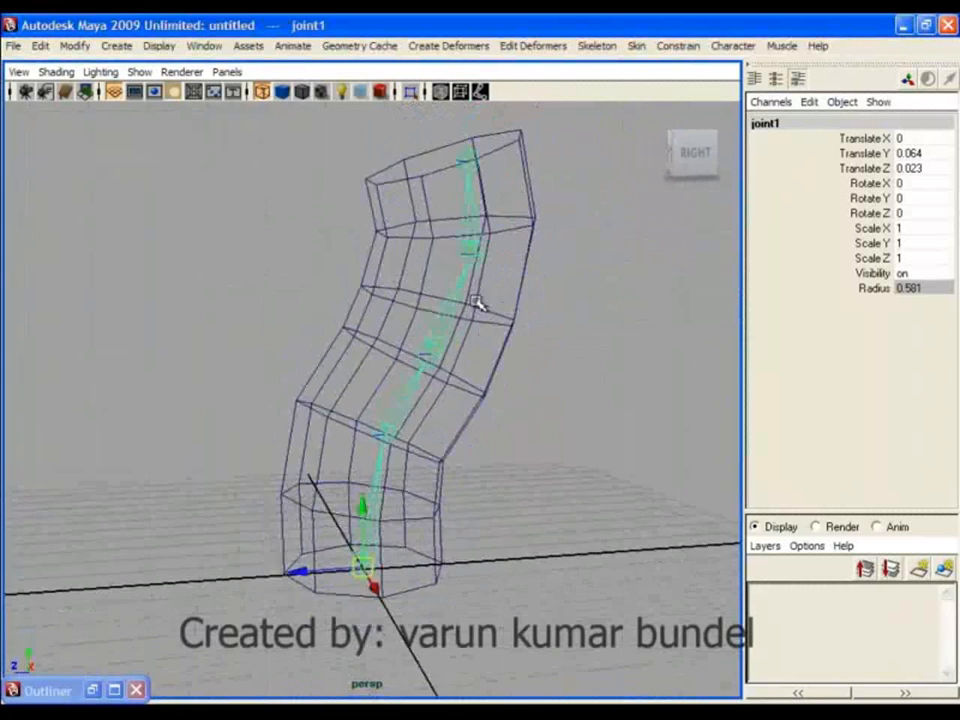
Reapply Orient Joint to the frozen chain with XYZ orientation, +y second axis, child joints and local scale axes included.
left_click(597, 46)
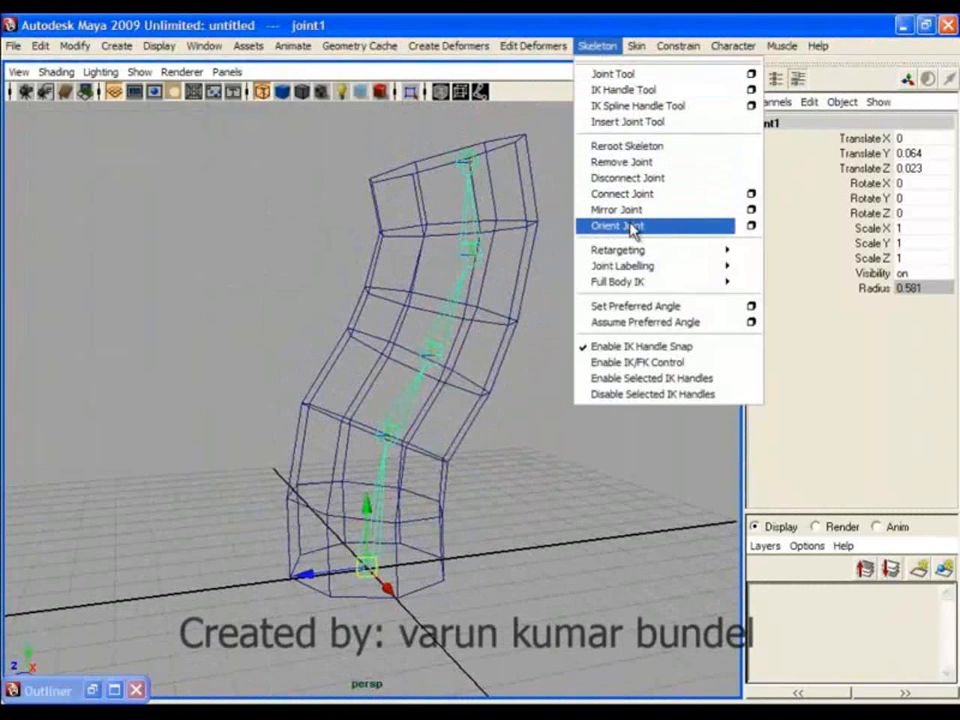
left_click(750, 225)
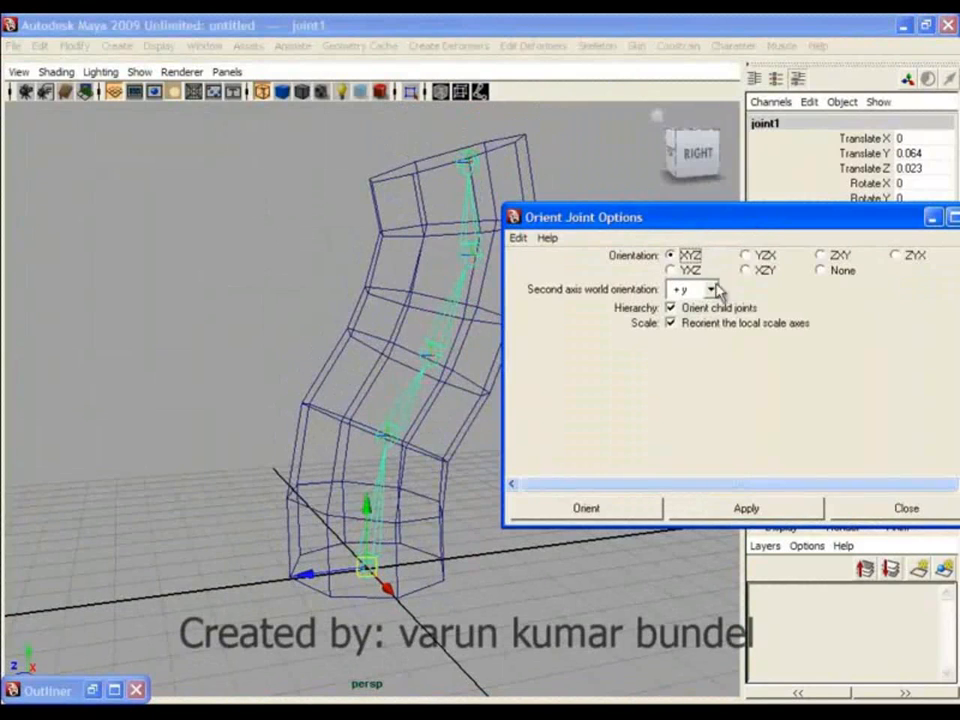
left_click(622, 510)
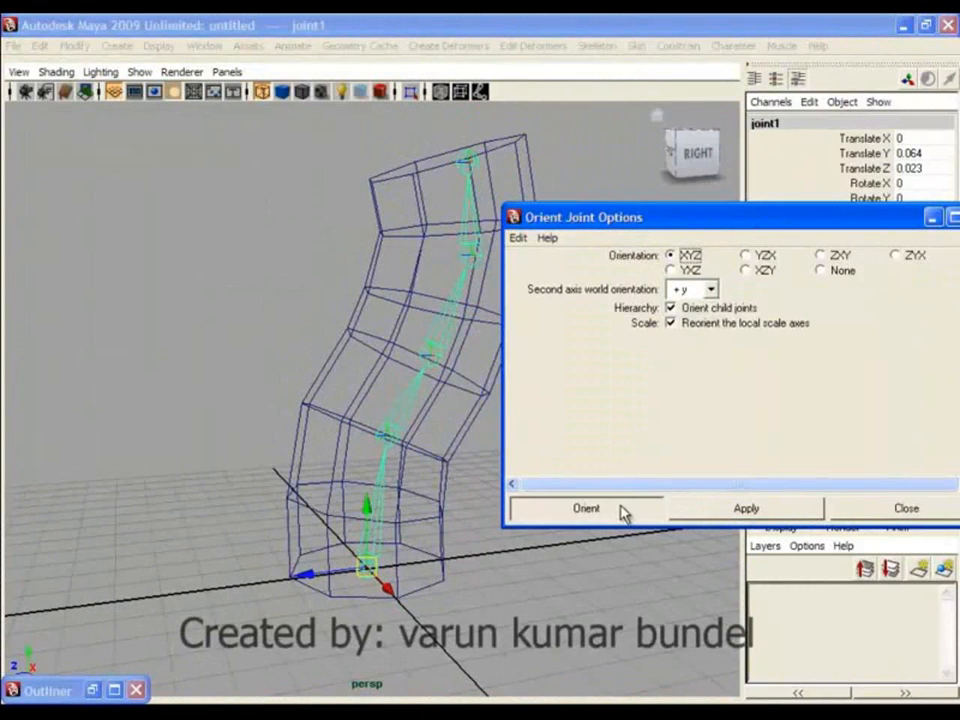
left_click_drag(619, 504, 402, 433, "alt")
left_click_drag(455, 314, 517, 360, "alt")
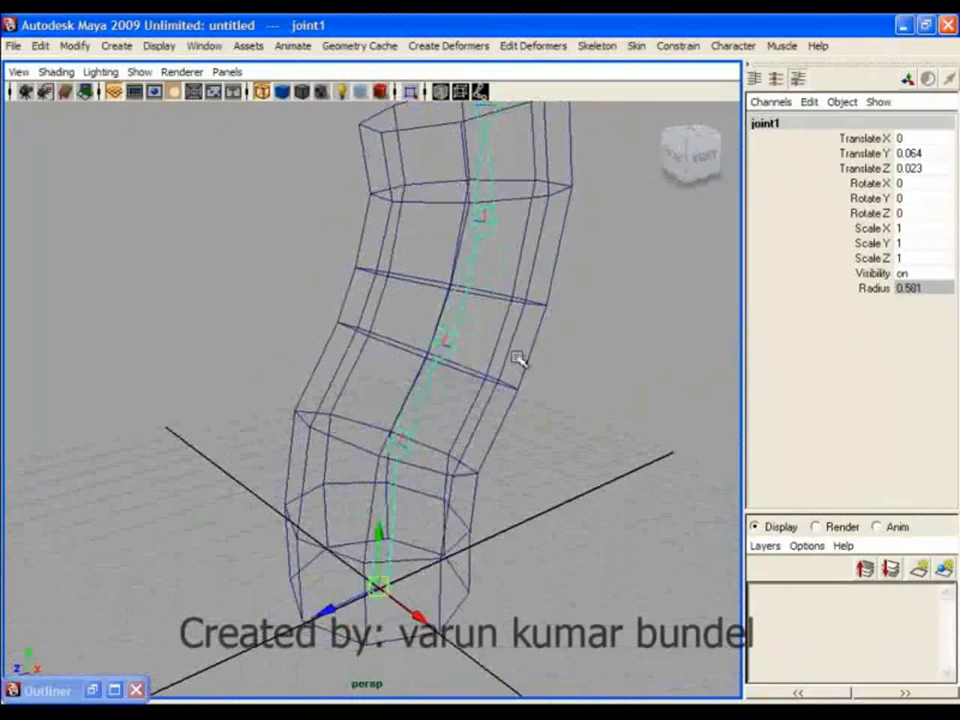
Display the local rotation axes and rotate joint4's axis about X until its Z axis points like those of the lower joints.
key("F8")
left_click_drag(363, 396, 403, 276, "alt")
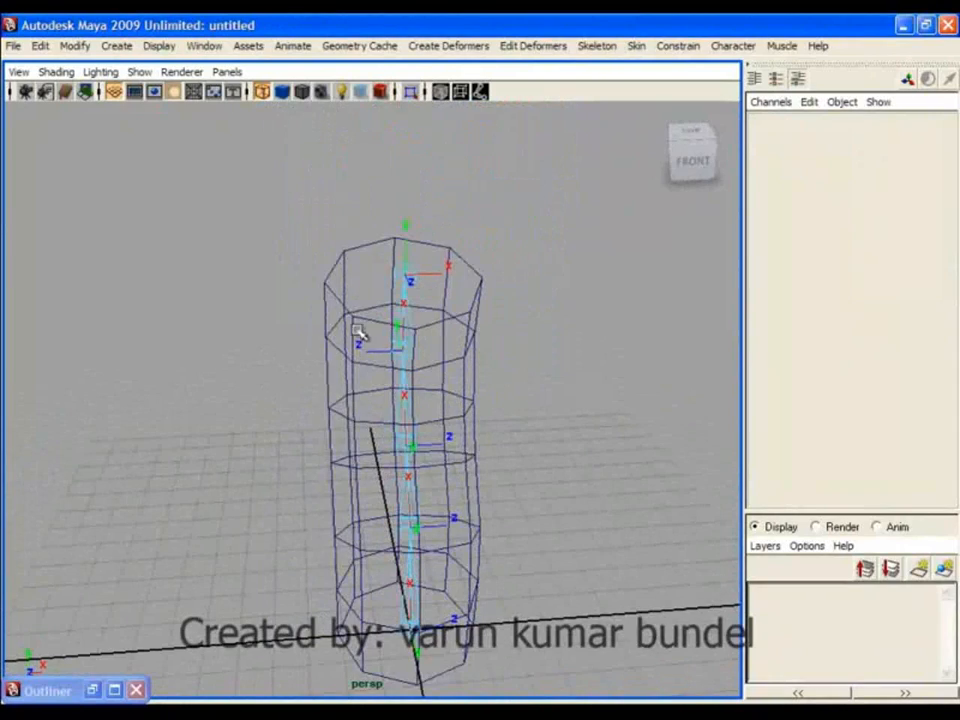
left_click(370, 369)
left_click_drag(370, 369, 493, 333, "alt")
key("e")
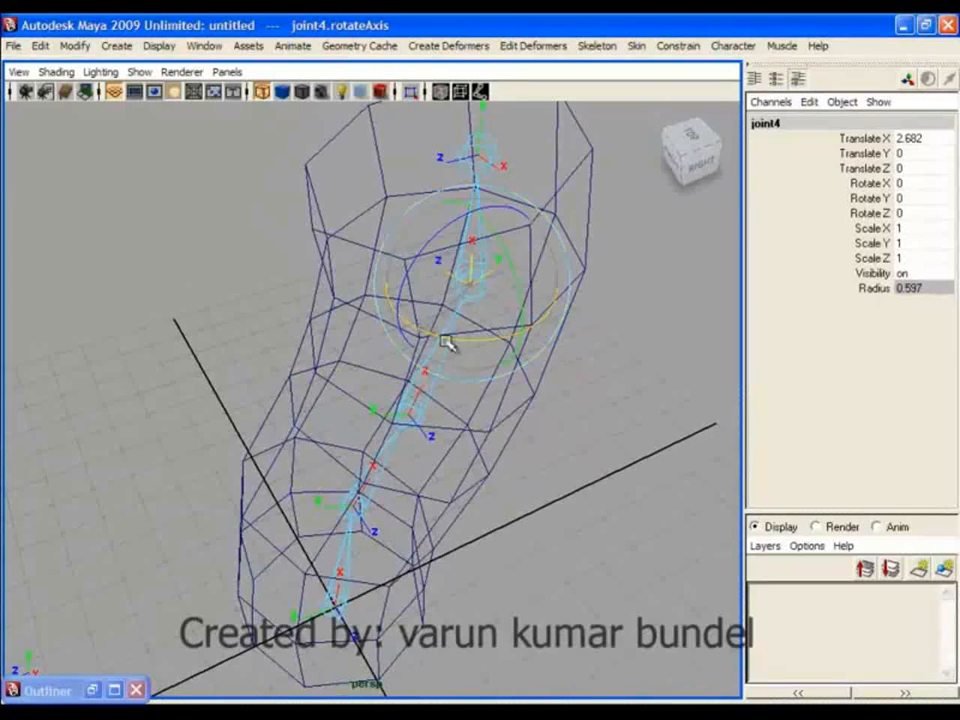
left_click_drag(668, 365, 586, 357, "alt")
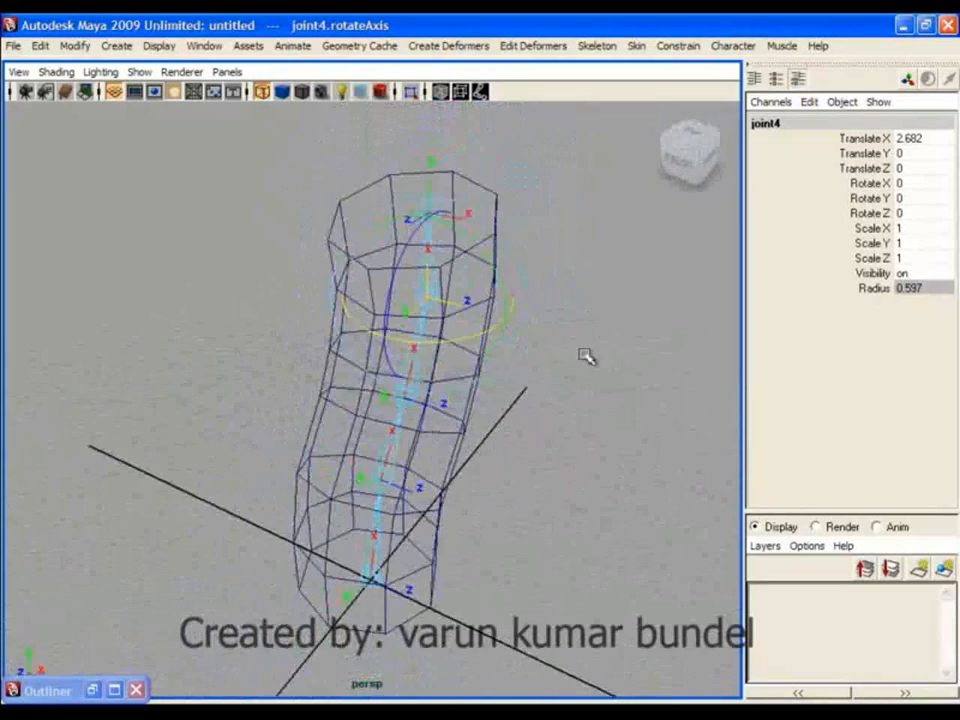
left_click(566, 416)
Select joint2 in the side view to check its channel values and rotation axes, and clear the selection.
key("space")
key("space")
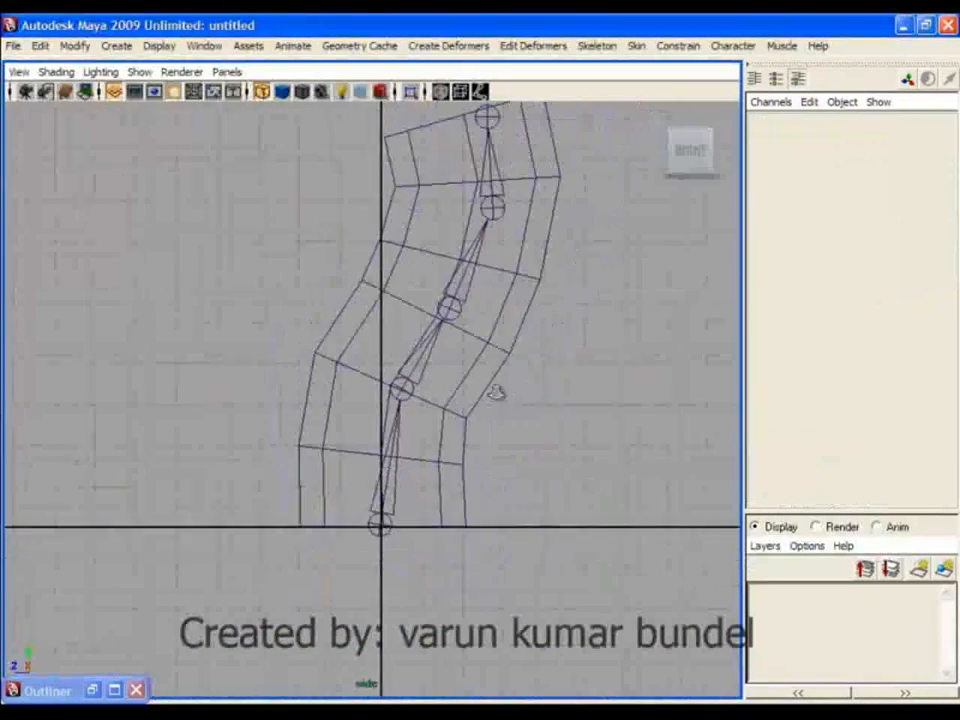
left_click(390, 460)
middle_click_drag(445, 403, 447, 450, "alt")
left_click(425, 408)
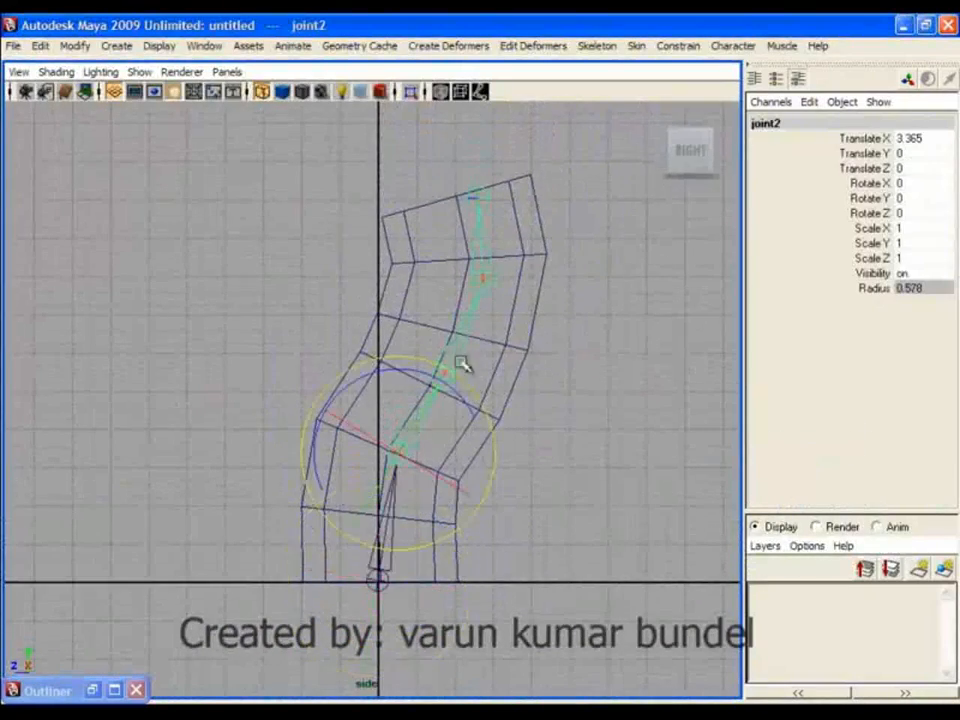
left_click(639, 434)
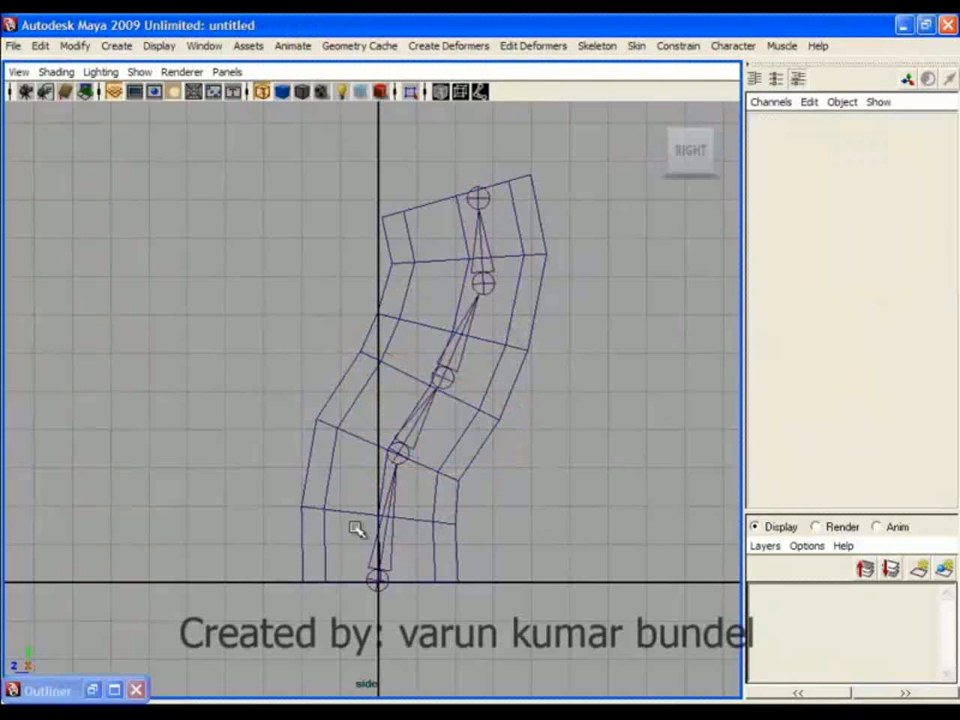
Select joint1 through joint4 together and try bending the chain in the side view by rotating them about Z.
left_click(386, 525)
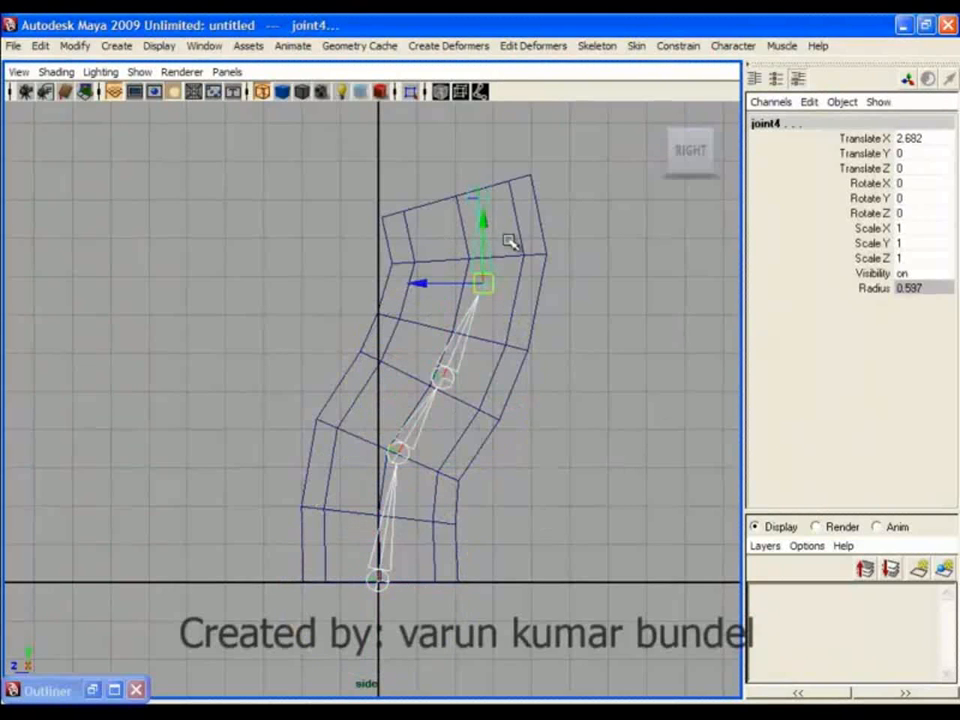
mouse_move(513, 367)
left_mouse_down()
mouse_move(392, 369)
mouse_move(508, 414)
mouse_move(528, 372)
left_mouse_up()
right_click_drag(528, 372, 428, 383, "alt")
left_click_drag(467, 352, 463, 318)
left_click_drag(340, 390, 439, 421)
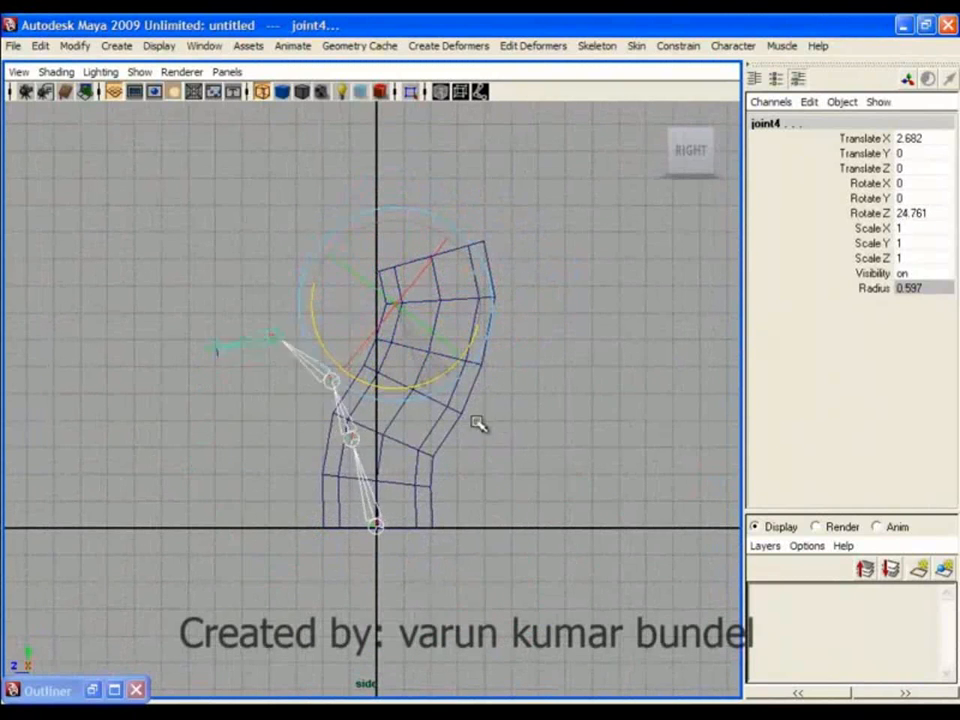
Undo the test bend and return to the perspective view with nothing selected.
right_click_drag(521, 418, 565, 482, "alt")
middle_click_drag(508, 354, 529, 373, "alt")
key("space")
left_click_drag(532, 366, 383, 256)
right_click_drag(387, 260, 477, 374, "alt")
middle_click_drag(477, 374, 491, 326, "alt")
left_click_drag(576, 440, 527, 418, "alt")
right_click_drag(527, 418, 483, 413, "alt")
left_click(483, 413)
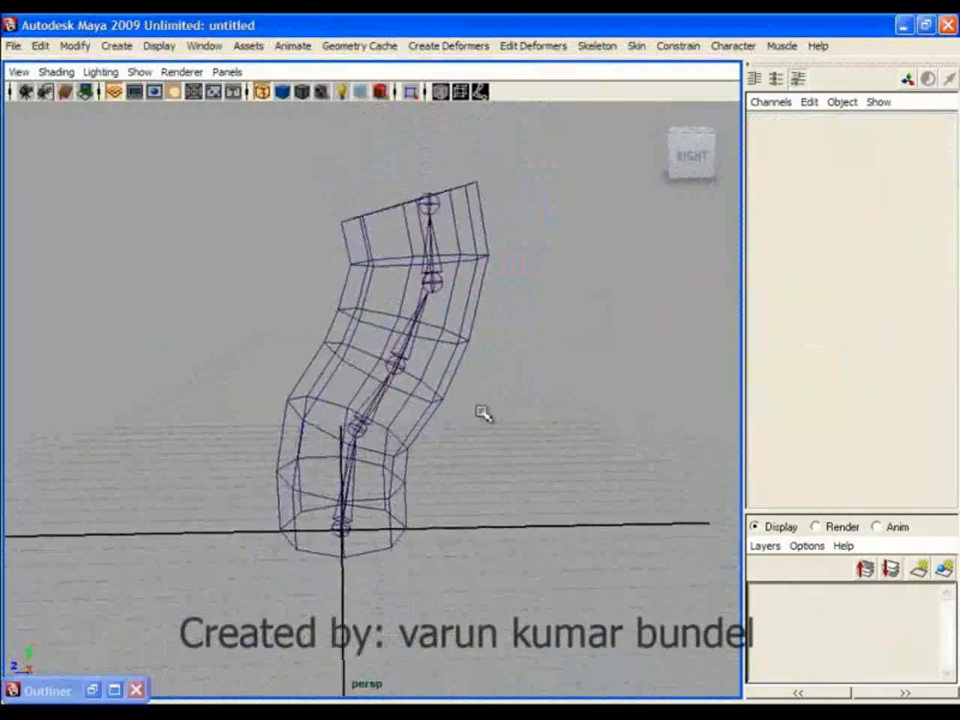
left_click_drag(465, 405, 530, 401, "alt")
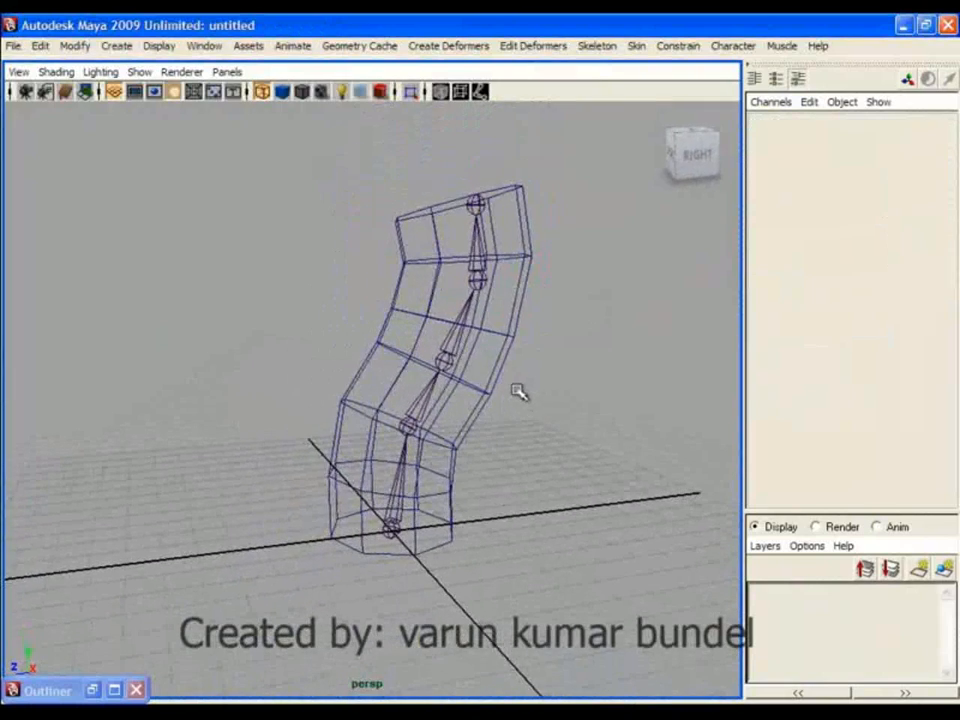